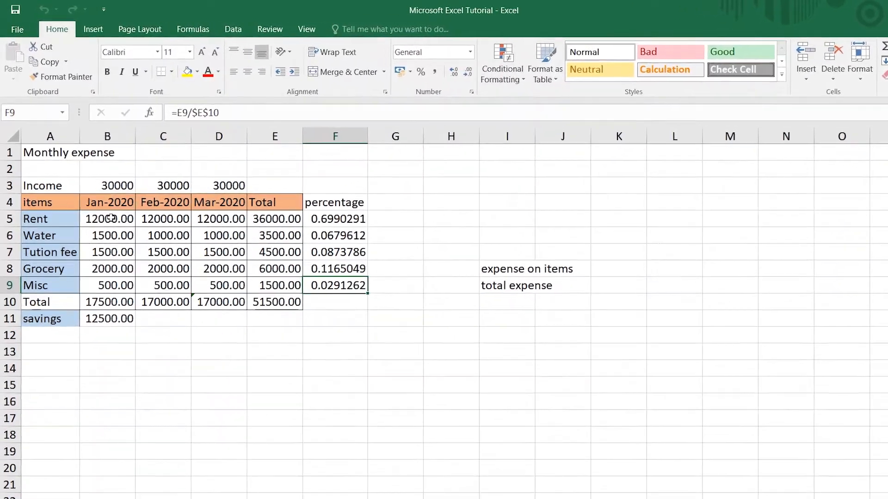
Step: Examine the January total formula in cell B10 and the expense cells B5 to B9 that it adds
{"action": "left_click_drag", "start_coordinate": [95, 190], "coordinate": [98, 244]}
{"action": "left_click_drag", "start_coordinate": [124, 320], "coordinate": [125, 322]}
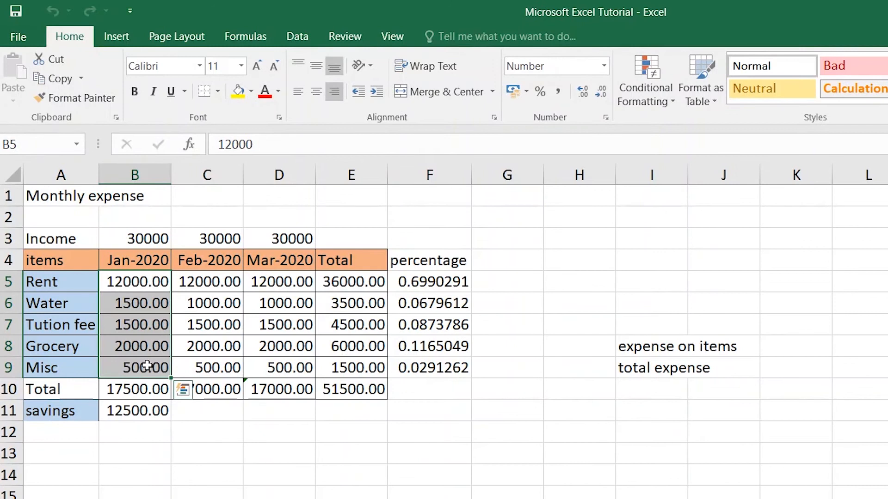
{"action": "left_click", "coordinate": [148, 388]}
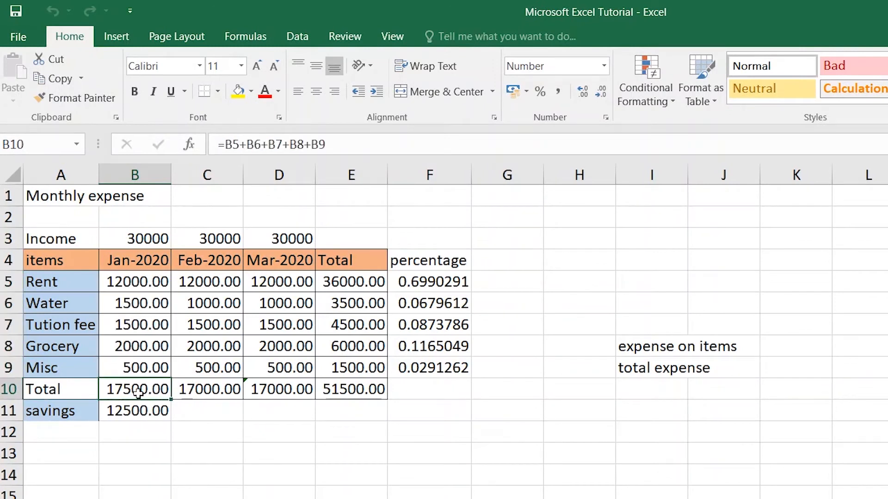
{"action": "double_click", "coordinate": [137, 392]}
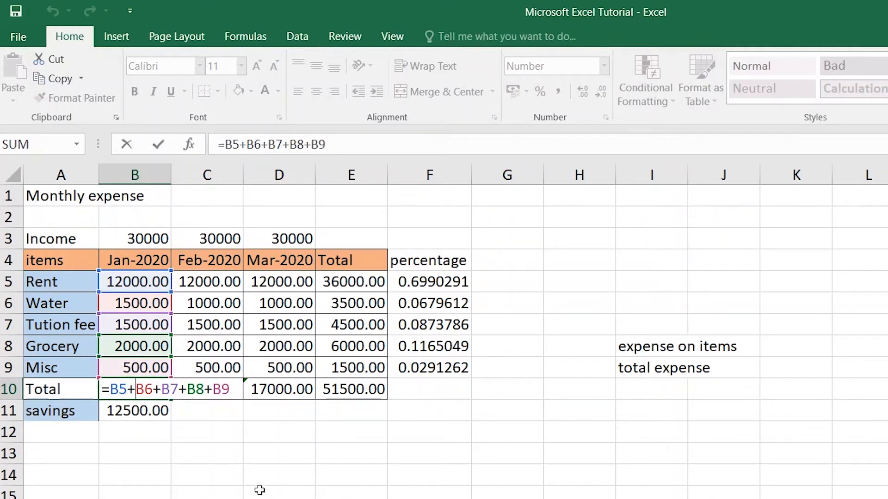
{"action": "key", "text": "ctrl+Return"}
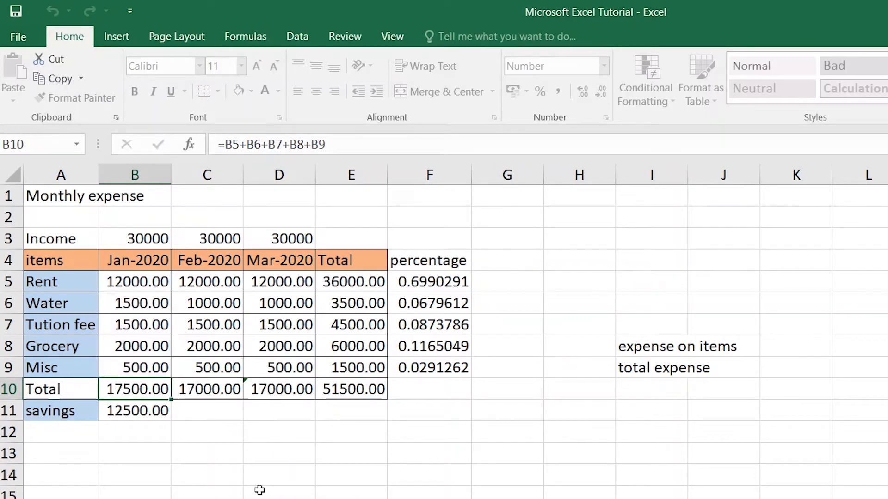
{"action": "left_click_drag", "start_coordinate": [138, 281], "coordinate": [145, 368]}
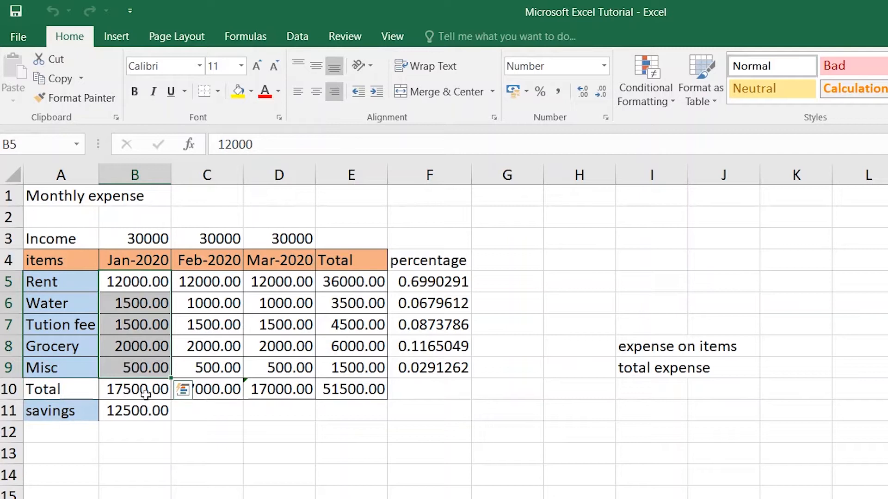
{"action": "double_click", "coordinate": [144, 389]}
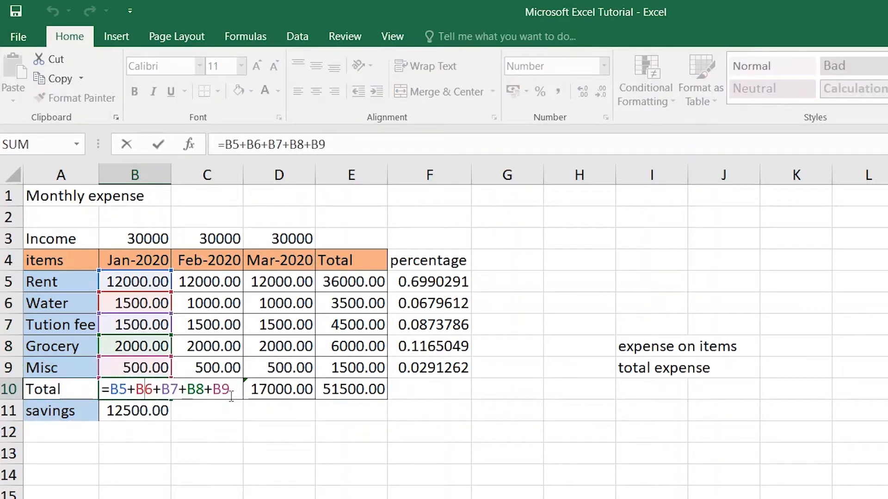
{"action": "key", "text": "Escape"}
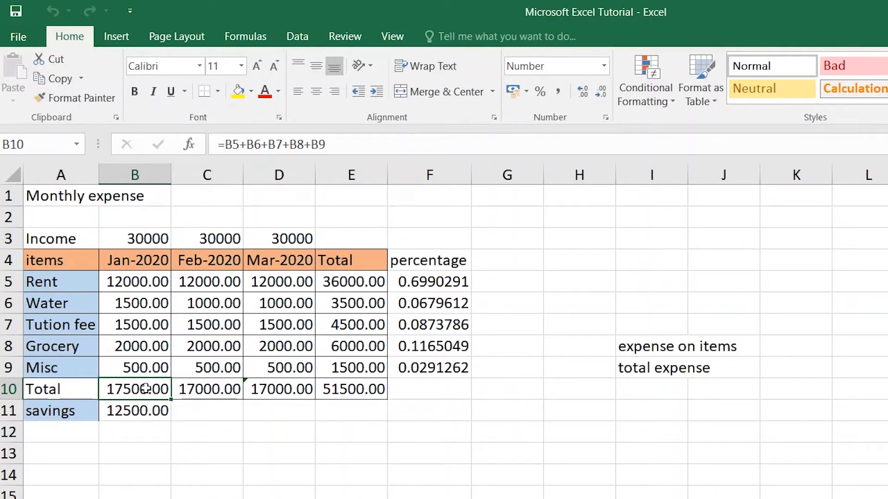
{"action": "key", "text": "F2"}
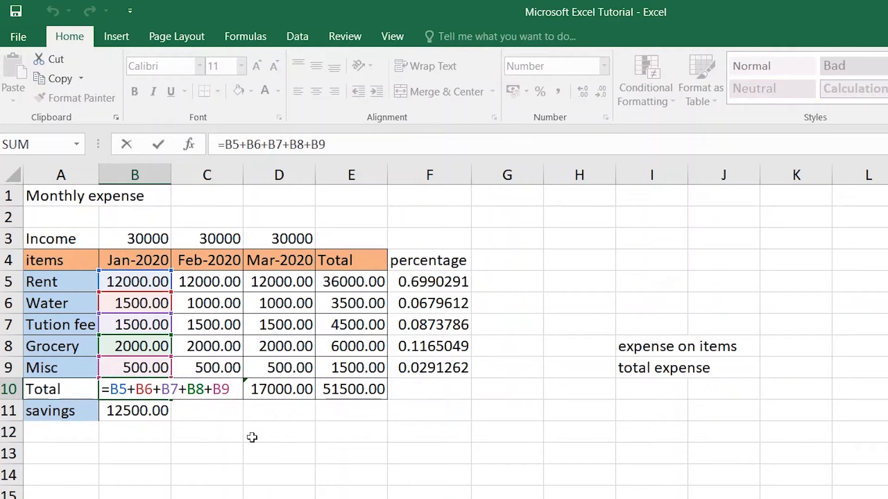
{"action": "key", "text": "Escape"}
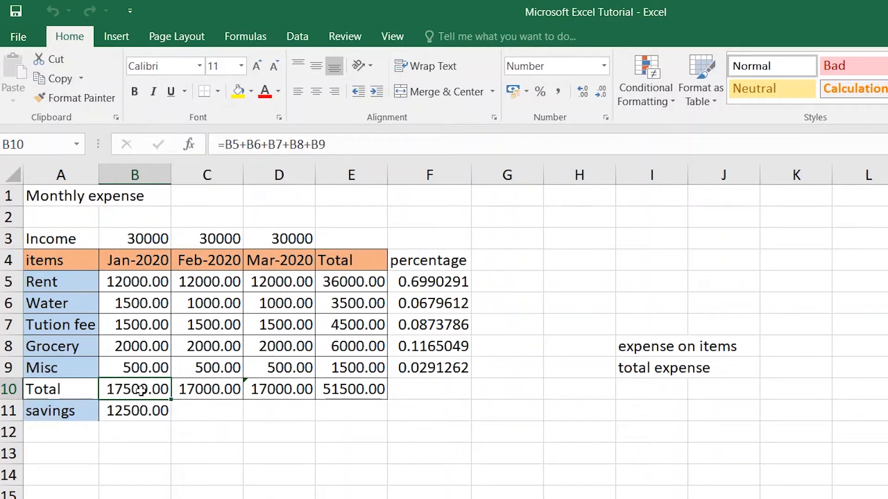
Step: Clear the January to March totals in B10:D10 and check the savings formula in B11
{"action": "left_click_drag", "start_coordinate": [171, 399], "coordinate": [295, 396]}
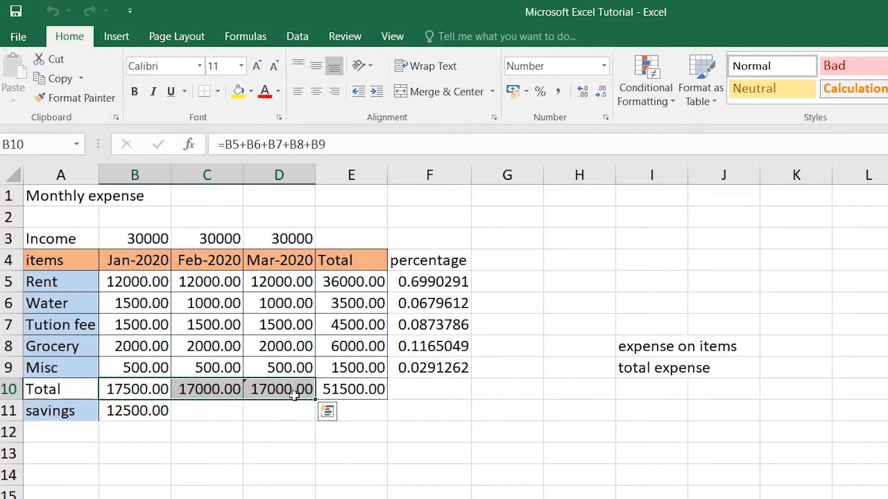
{"action": "key", "text": "Delete"}
{"action": "left_click", "coordinate": [305, 450]}
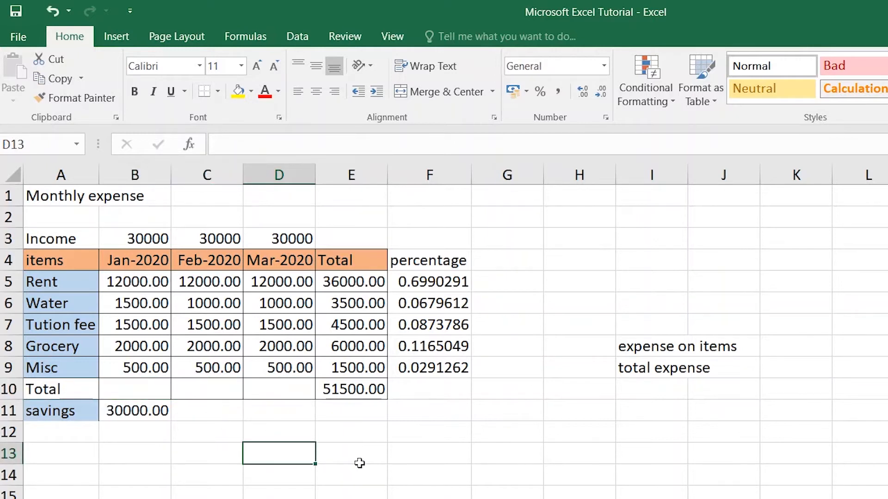
{"action": "left_click", "coordinate": [143, 413]}
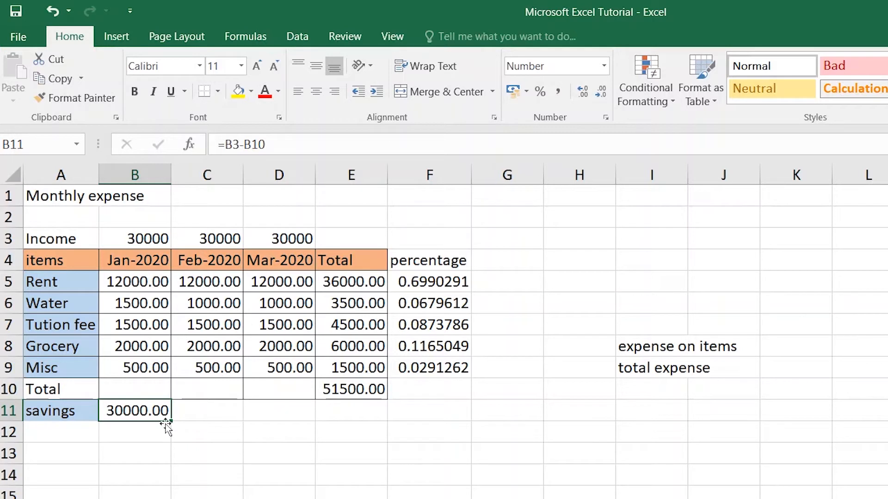
Step: Enter the formula =sum(B5:B9) in cell B10 to total the January expenses
{"action": "left_click", "coordinate": [141, 390]}
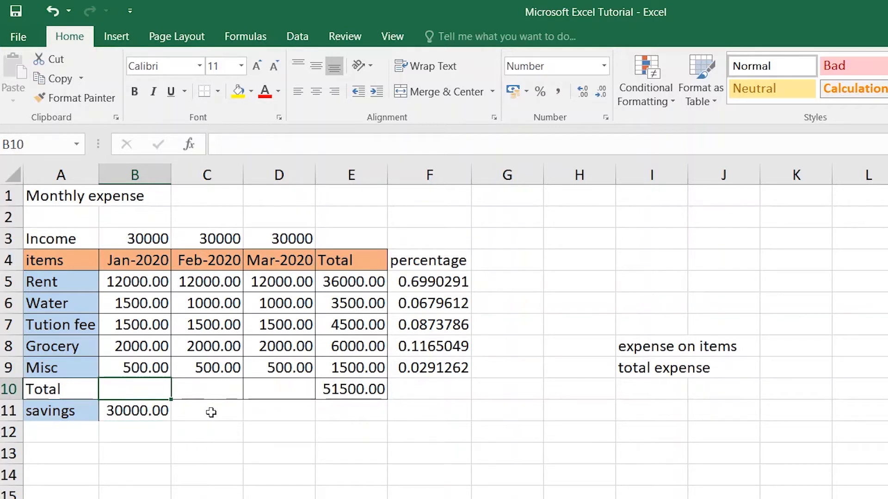
{"action": "type", "text": "="}
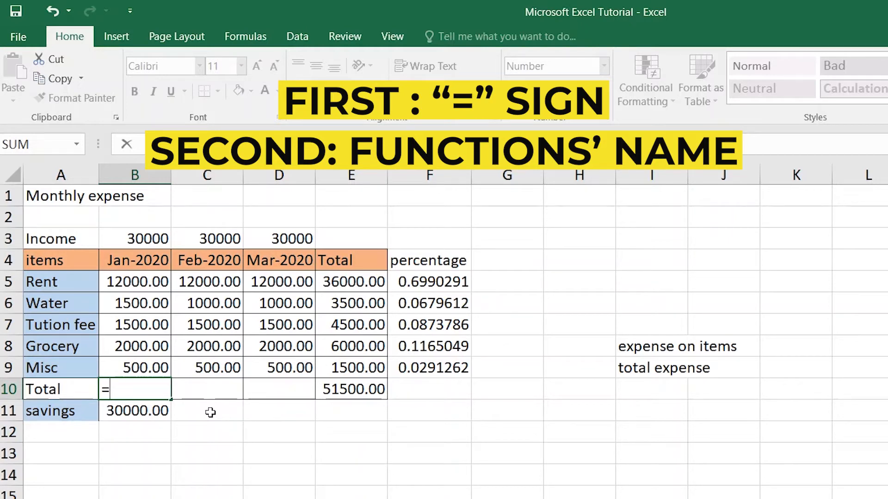
{"action": "type", "text": "sum"}
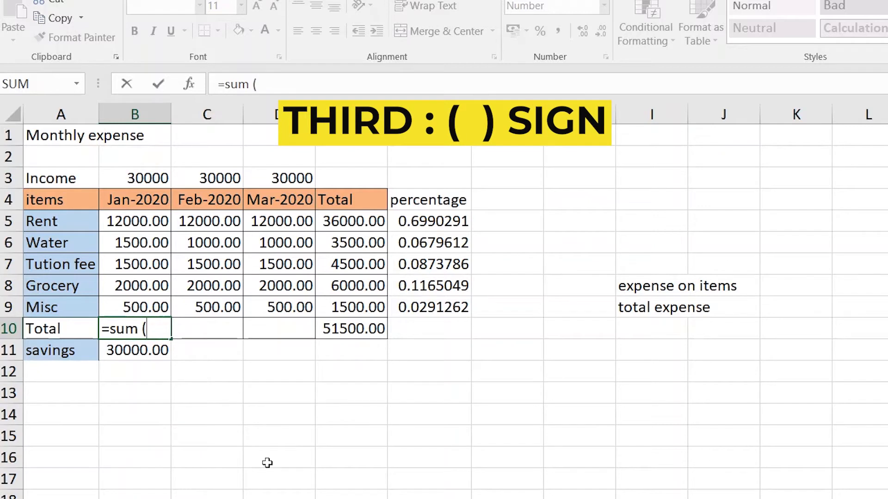
{"action": "key", "text": "BackSpace"}
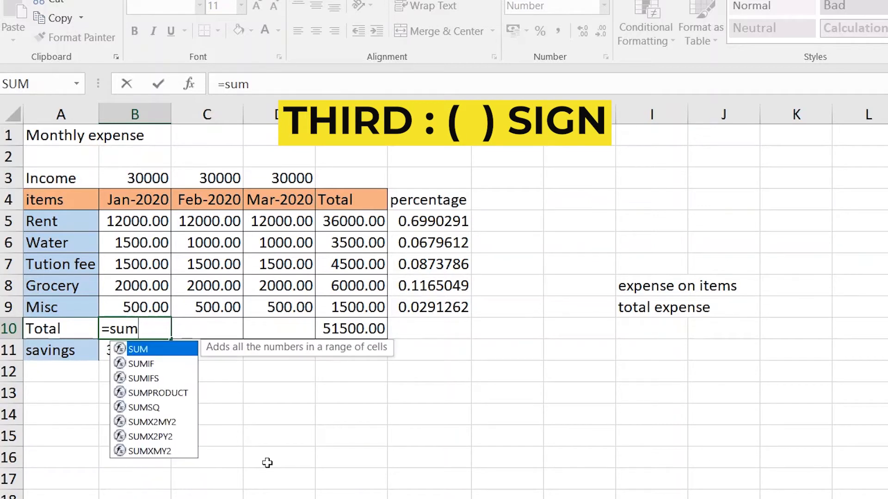
{"action": "type", "text": "("}
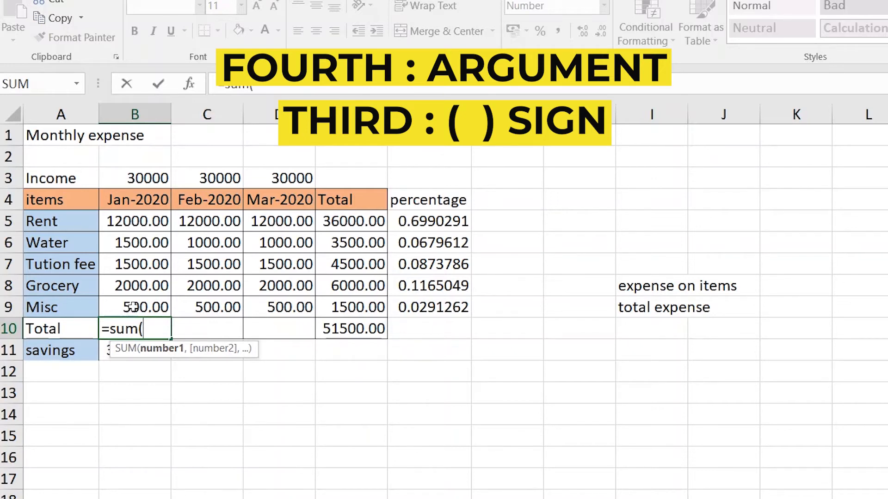
{"action": "left_click", "coordinate": [134, 221]}
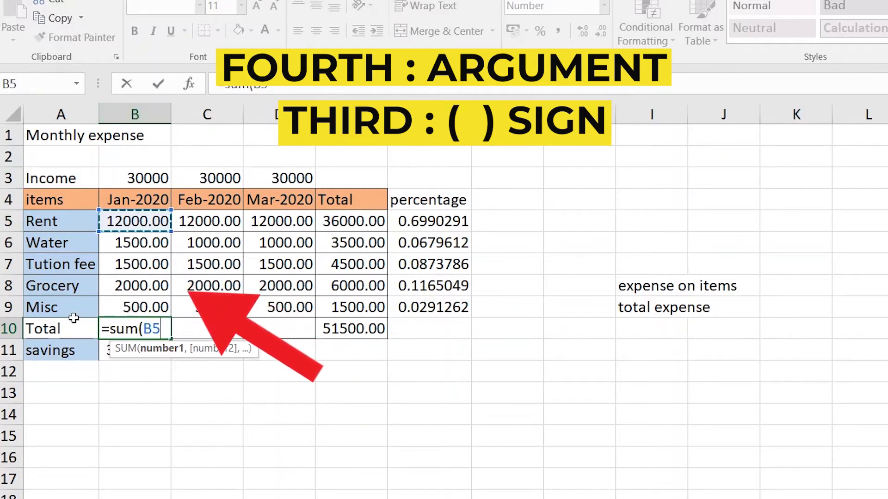
{"action": "left_click", "coordinate": [138, 307]}
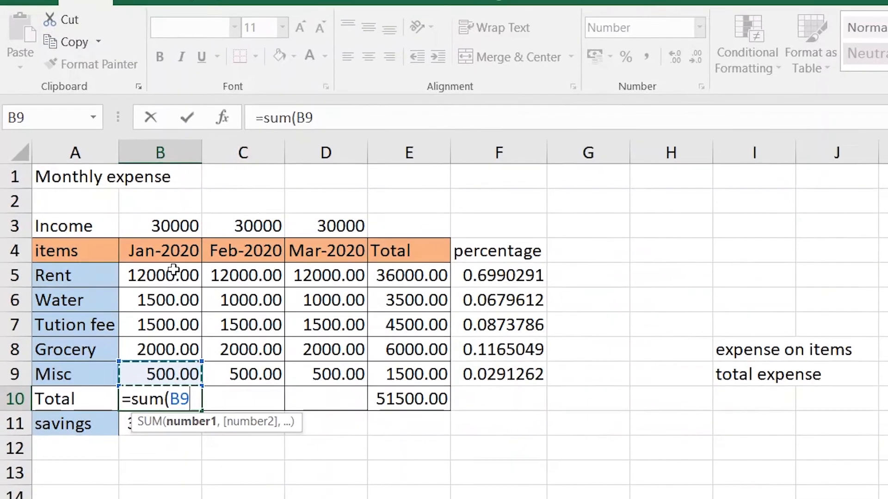
{"action": "left_click_drag", "start_coordinate": [139, 221], "coordinate": [152, 284]}
{"action": "left_click_drag", "start_coordinate": [185, 358], "coordinate": [184, 384]}
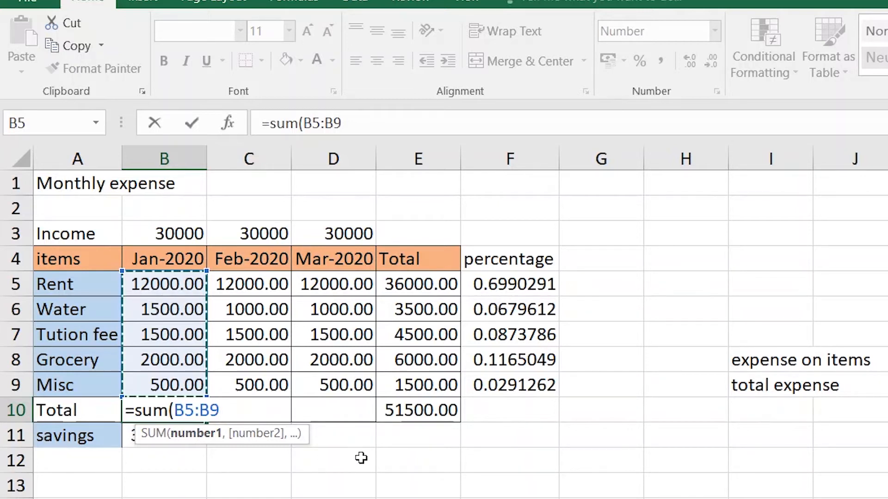
{"action": "type", "text": ")"}
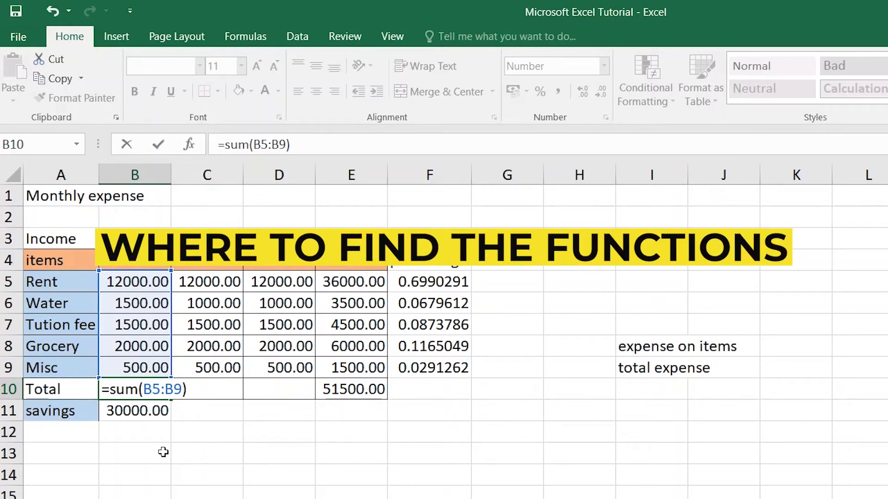
{"action": "key", "text": "Return"}
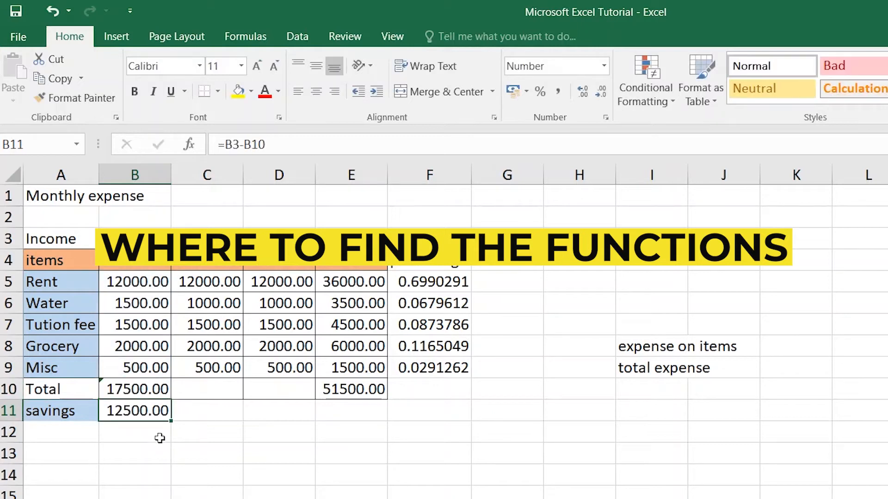
Step: Clear the SUM formula from the January total cell B10
{"action": "left_click", "coordinate": [148, 381]}
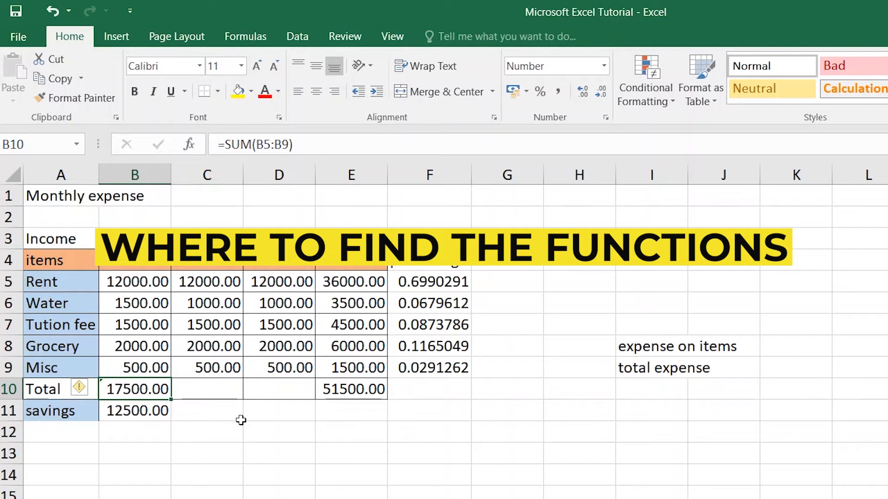
{"action": "key", "text": "Delete"}
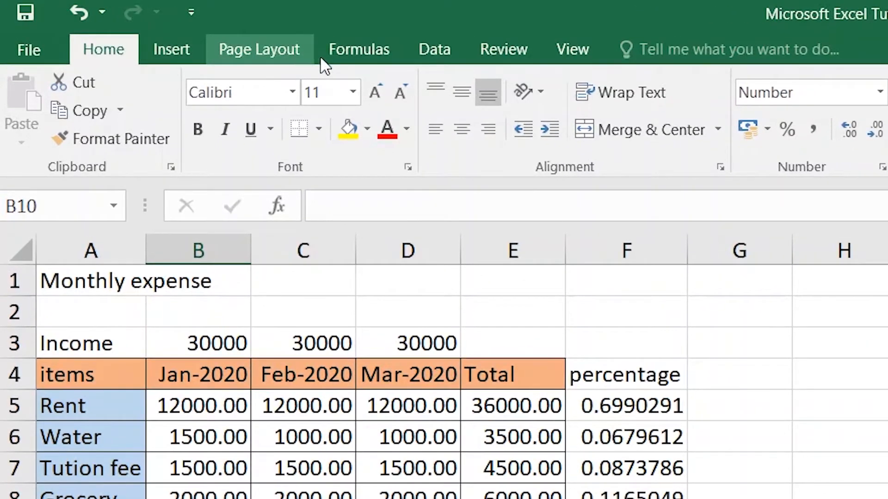
Step: Examine the function library's categories, from Recently Used and Financial through Math & Trig to the additional Statistical, Engineering, Cube, Information, Compatibility and Web groups
{"action": "left_click", "coordinate": [373, 46]}
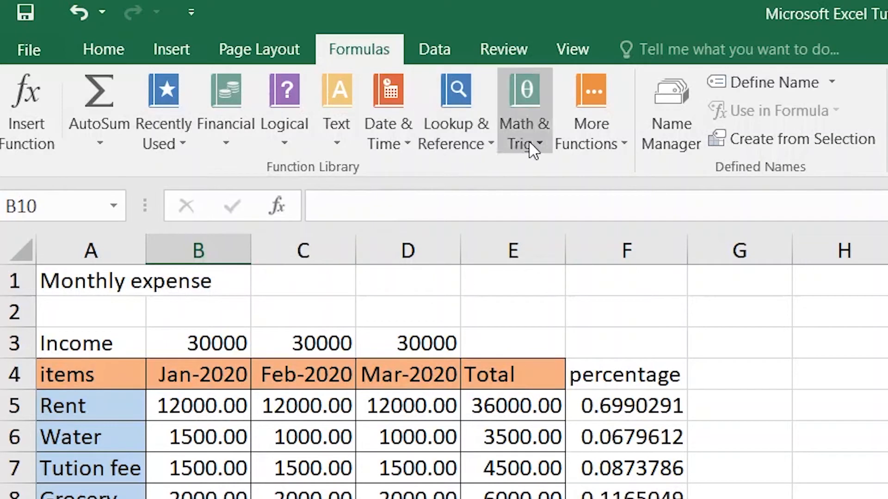
{"action": "left_click", "coordinate": [184, 149]}
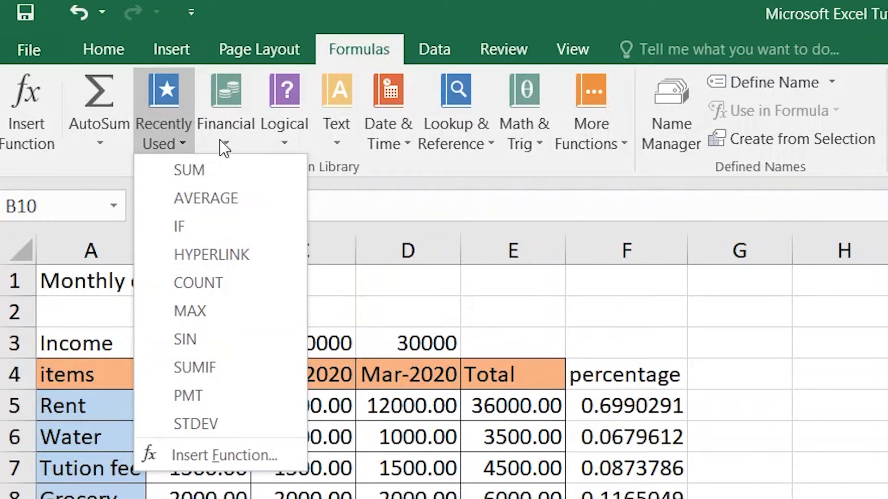
{"action": "left_click", "coordinate": [226, 141]}
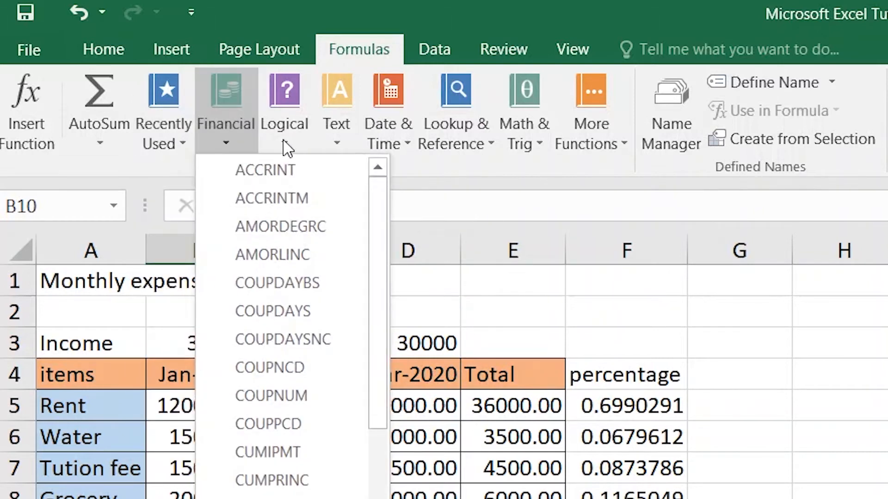
{"action": "left_click", "coordinate": [284, 144]}
{"action": "left_click", "coordinate": [338, 147]}
{"action": "left_click", "coordinate": [393, 138]}
{"action": "left_click", "coordinate": [393, 137]}
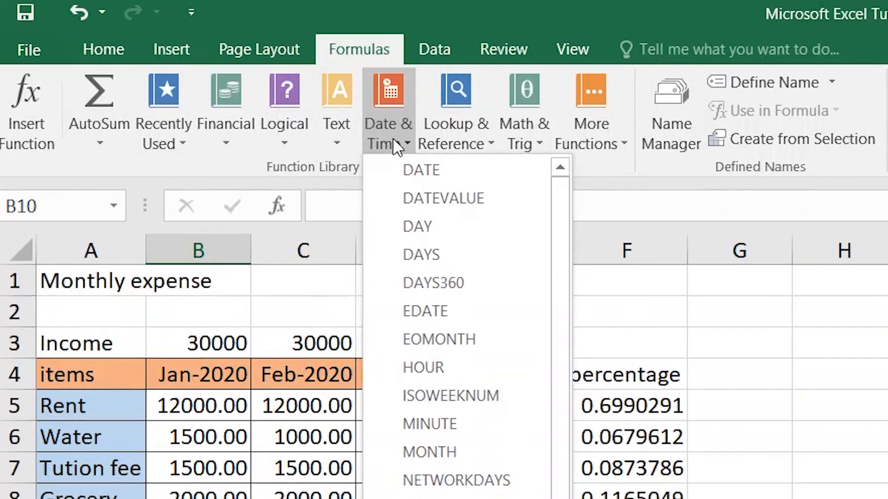
{"action": "left_click", "coordinate": [492, 145]}
{"action": "left_click", "coordinate": [536, 143]}
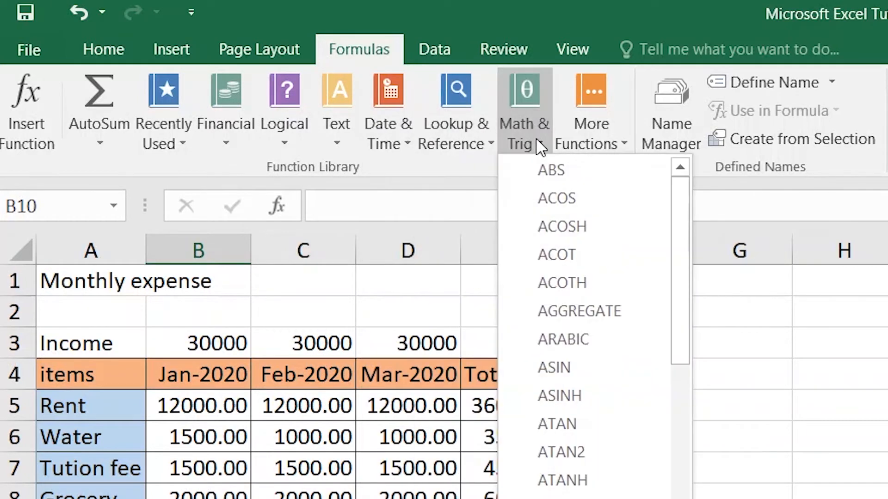
{"action": "left_click", "coordinate": [620, 141]}
{"action": "left_click", "coordinate": [620, 138]}
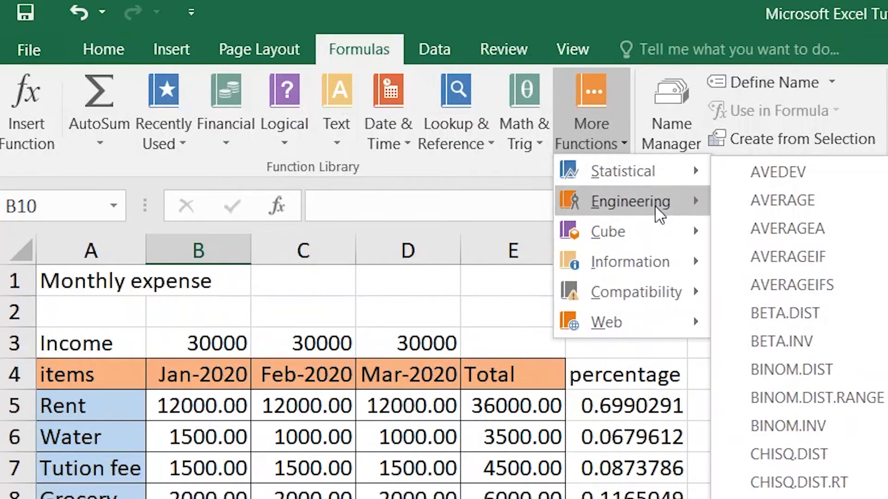
{"action": "mouse_move", "coordinate": [656, 207]}
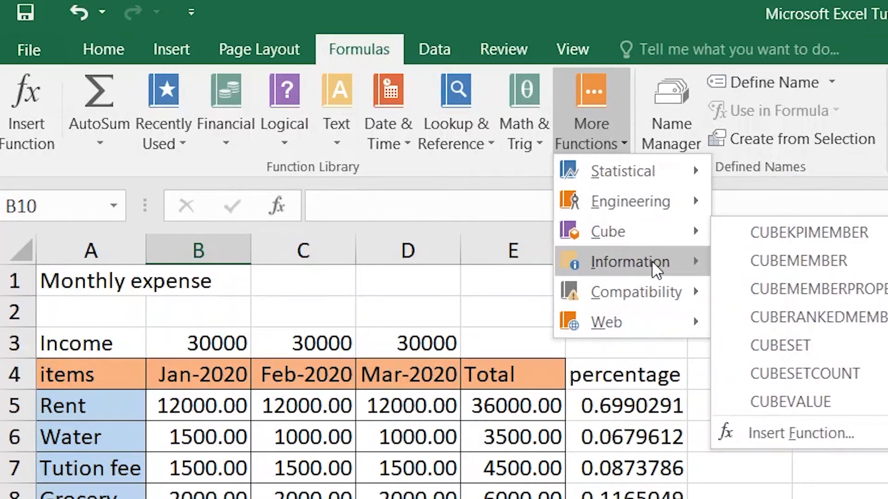
{"action": "mouse_move", "coordinate": [653, 298]}
{"action": "mouse_move", "coordinate": [637, 340]}
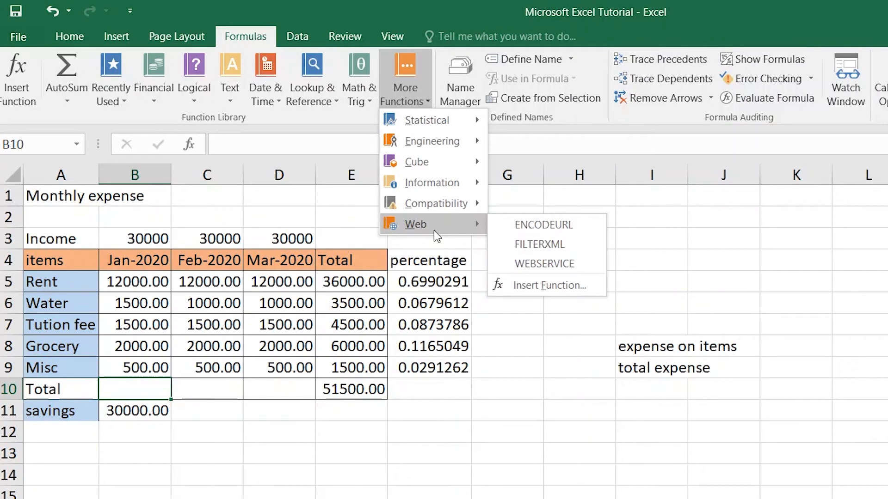
{"action": "left_click", "coordinate": [203, 459]}
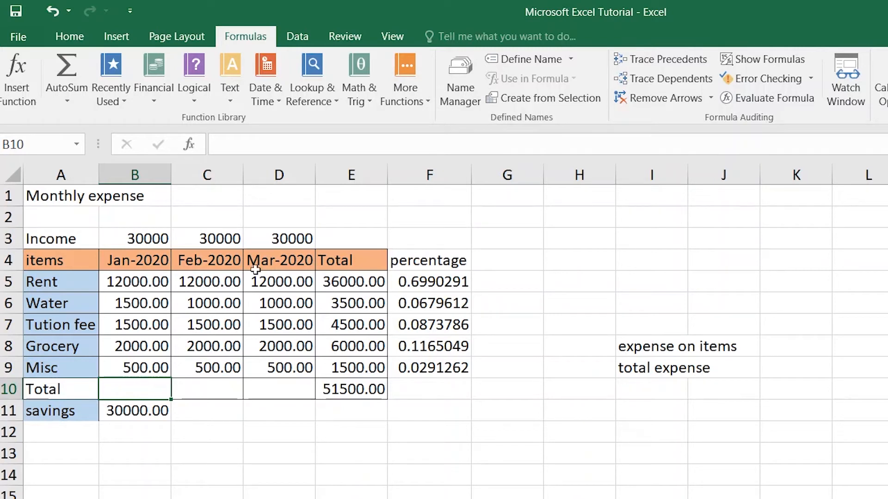
Step: Insert the Math & Trig function SUM into B10 with the range B5:B9 and review the resulting formula
{"action": "left_click", "coordinate": [365, 102]}
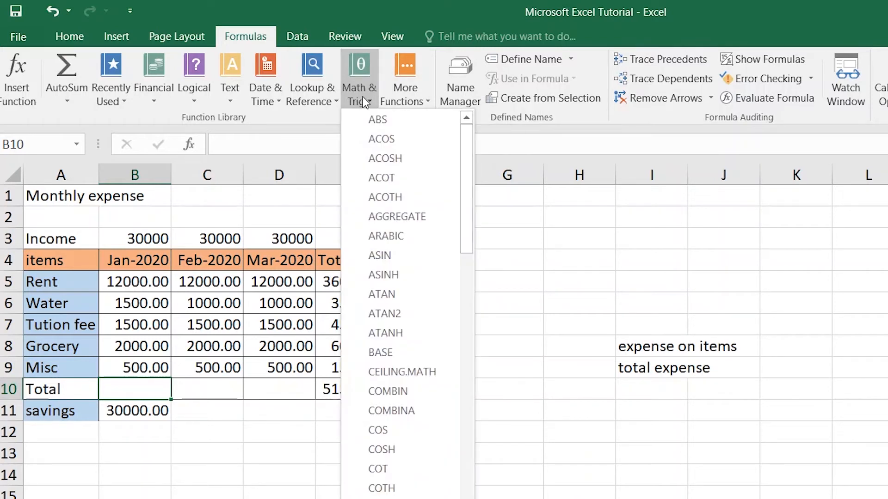
{"action": "left_click_drag", "start_coordinate": [467, 152], "coordinate": [455, 429]}
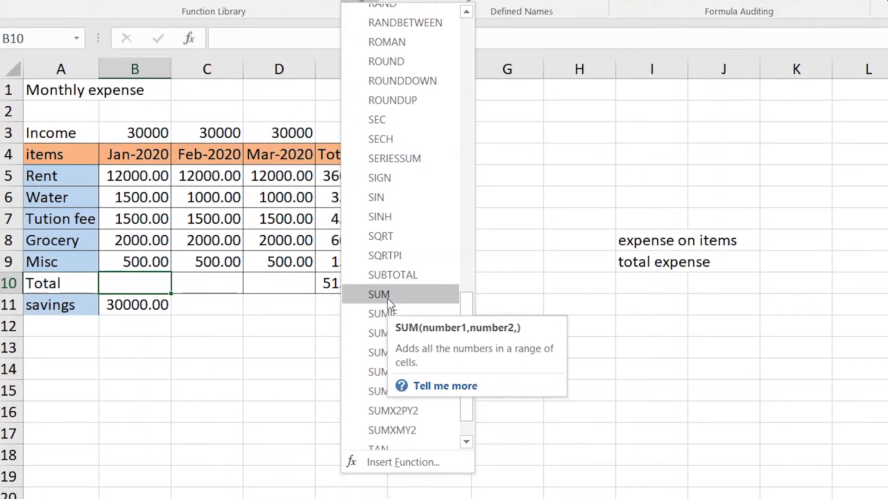
{"action": "left_click", "coordinate": [388, 298]}
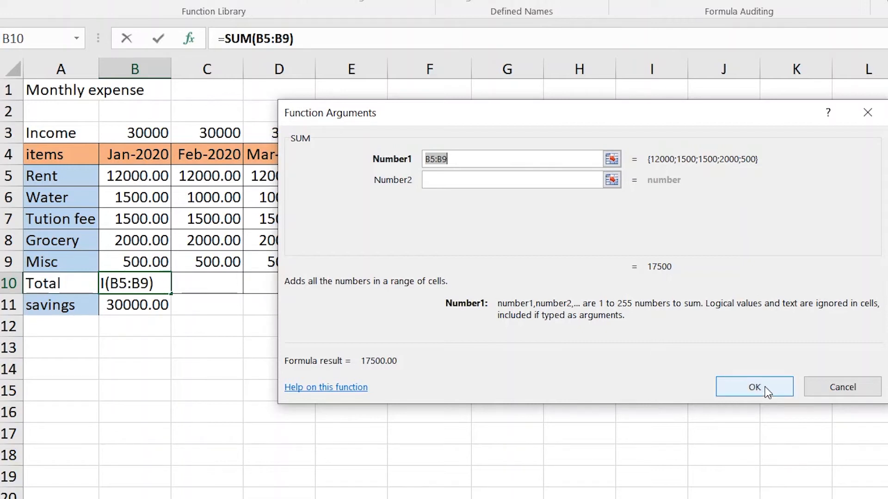
{"action": "left_click", "coordinate": [728, 389]}
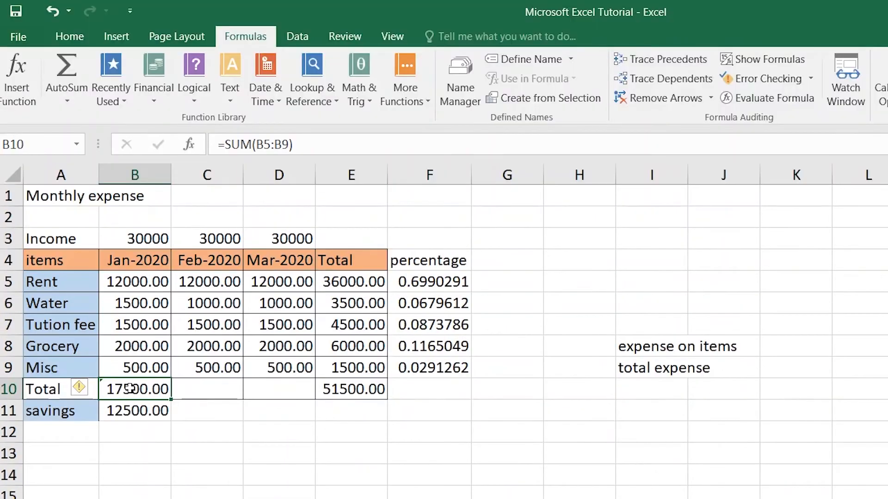
{"action": "double_click", "coordinate": [129, 389]}
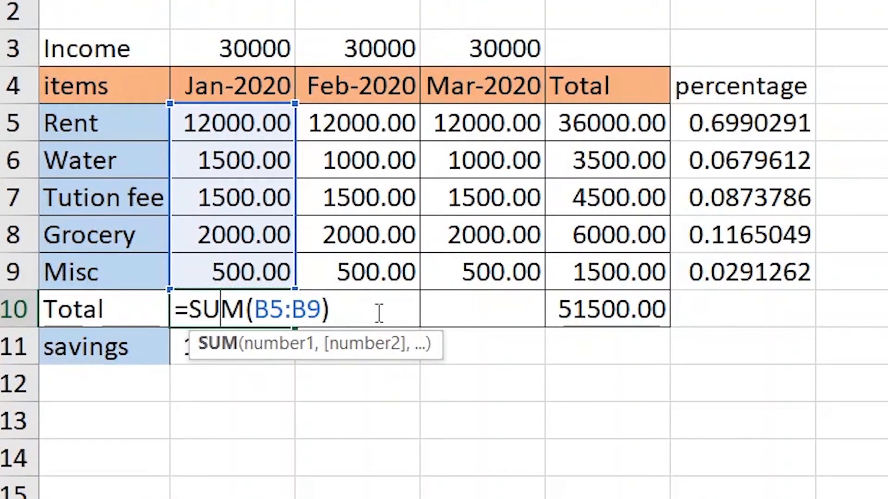
{"action": "key", "text": "Escape"}
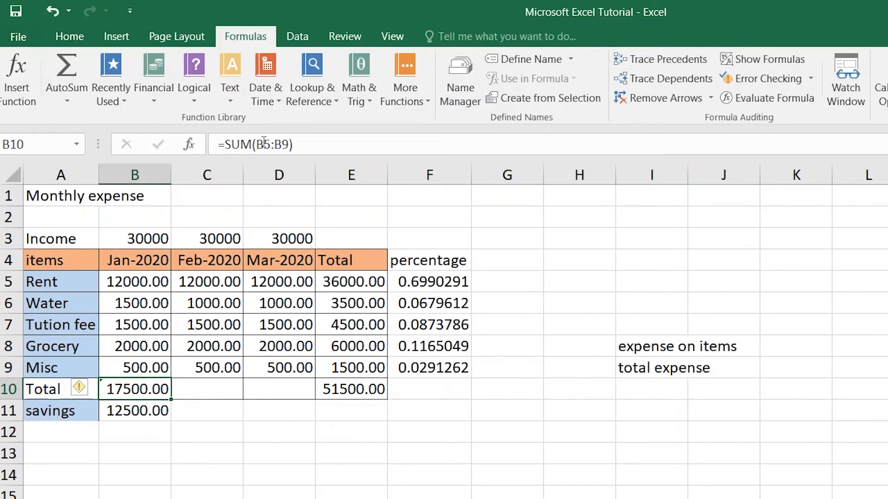
{"action": "left_click", "coordinate": [362, 96]}
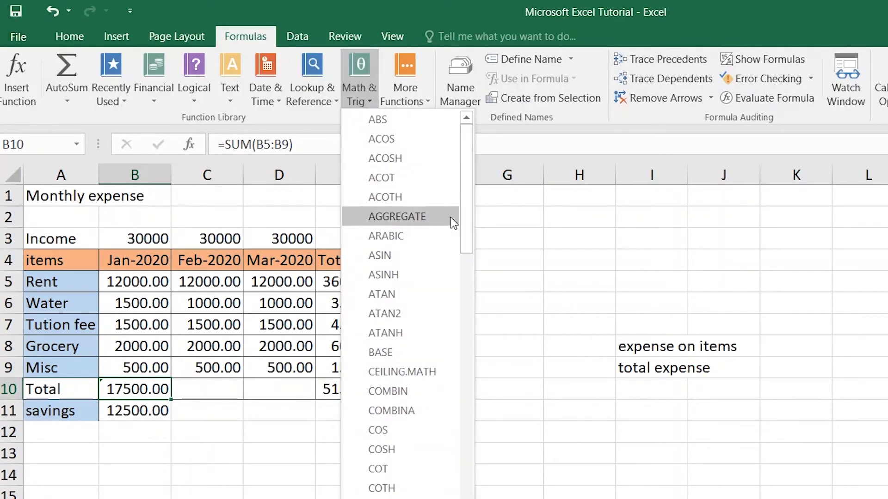
{"action": "left_click_drag", "start_coordinate": [466, 195], "coordinate": [471, 464]}
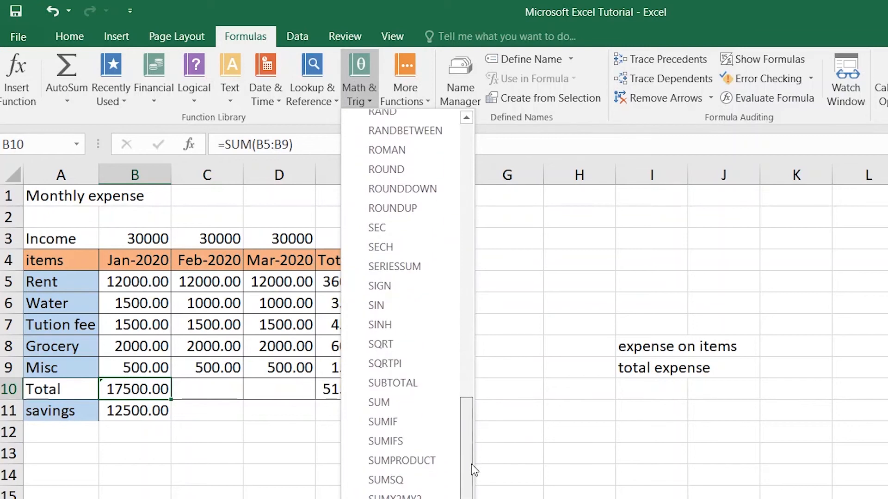
{"action": "left_click", "coordinate": [392, 403]}
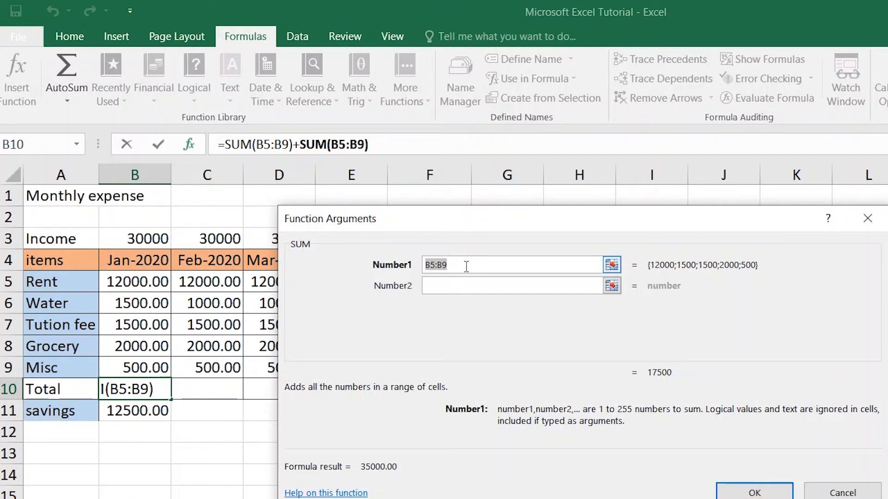
{"action": "key", "text": "Escape"}
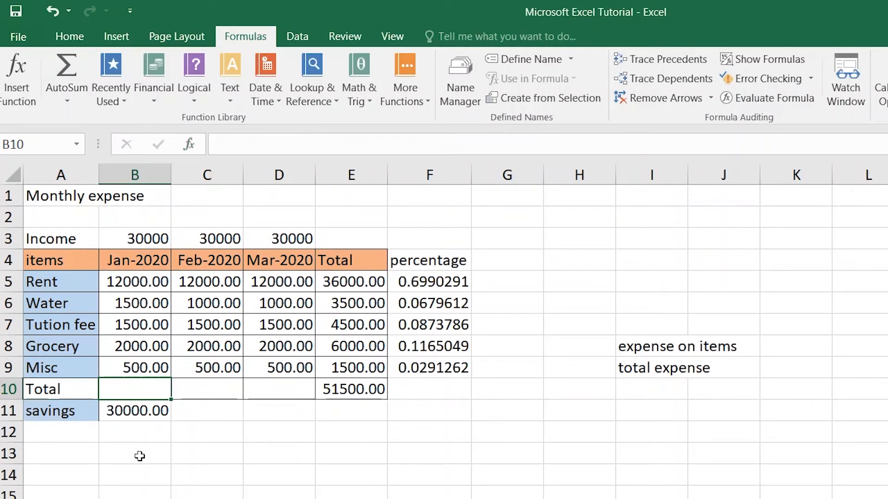
{"action": "key", "text": "ctrl+z"}
{"action": "left_click", "coordinate": [260, 433]}
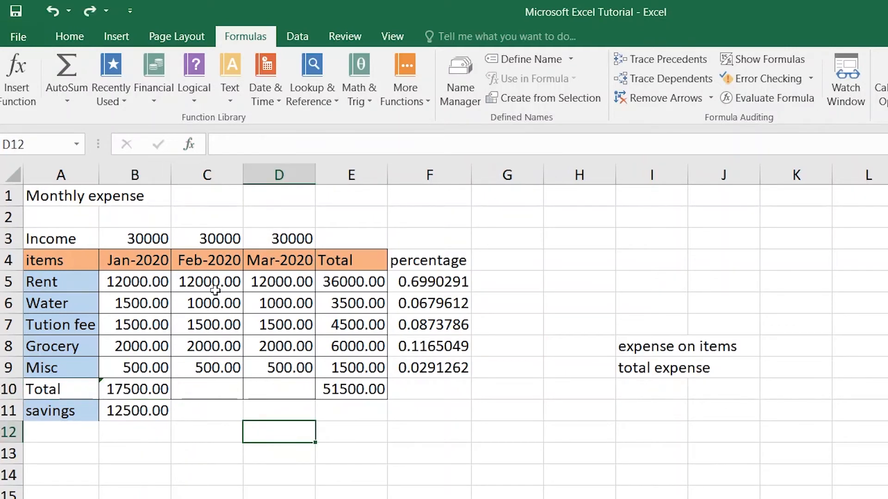
Step: Insert the Math & Trig function SUM into cell C11, replacing the suggested argument with the February expenses C5:C9
{"action": "left_click", "coordinate": [215, 293]}
{"action": "left_click_drag", "start_coordinate": [215, 293], "coordinate": [215, 368]}
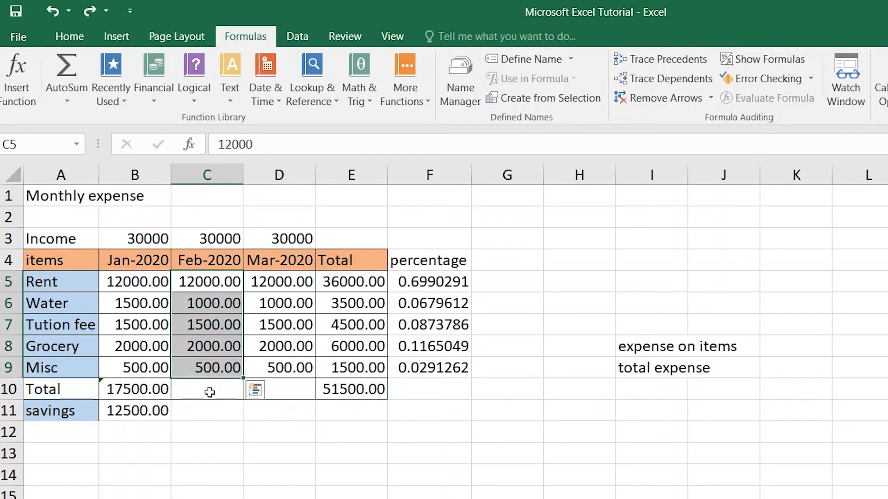
{"action": "left_click", "coordinate": [216, 415]}
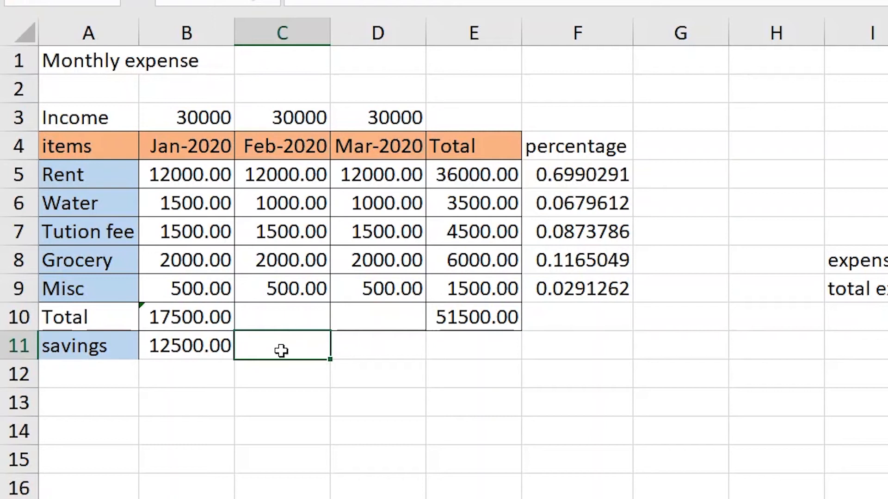
{"action": "left_click_drag", "start_coordinate": [293, 178], "coordinate": [287, 288]}
{"action": "left_click", "coordinate": [278, 348]}
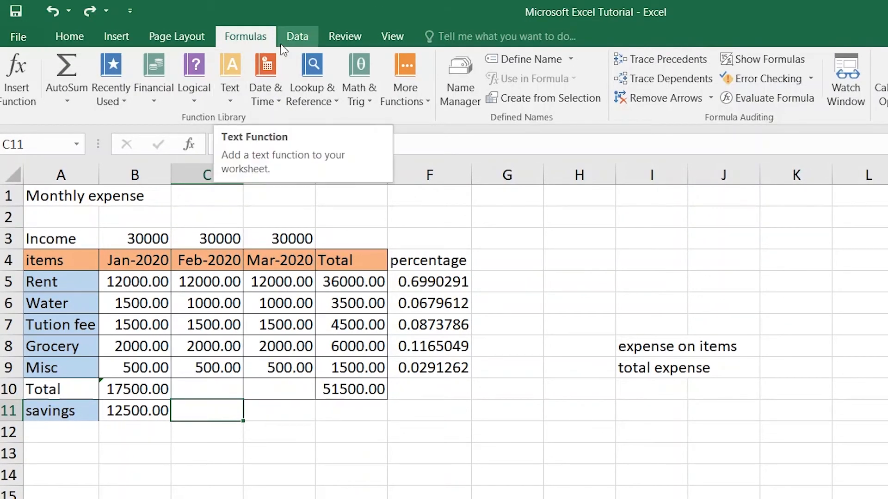
{"action": "left_click", "coordinate": [365, 95]}
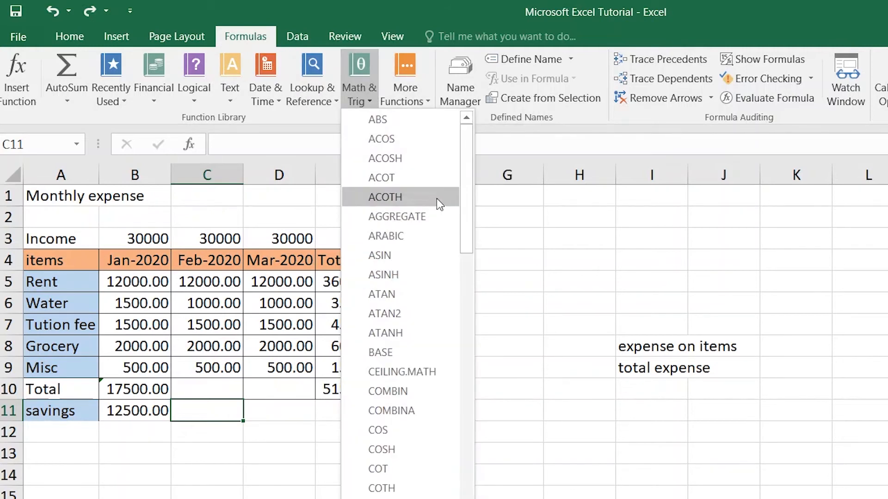
{"action": "left_click_drag", "start_coordinate": [461, 168], "coordinate": [462, 421]}
{"action": "left_click", "coordinate": [379, 424]}
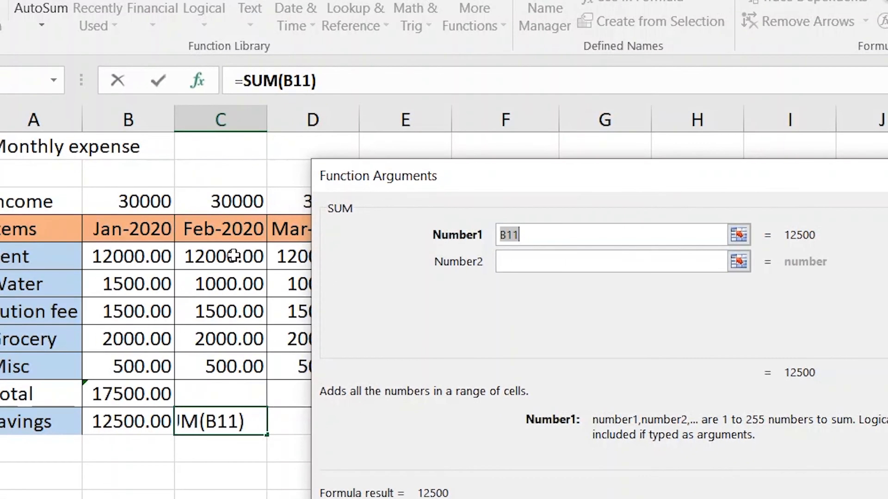
{"action": "left_click_drag", "start_coordinate": [232, 256], "coordinate": [244, 360]}
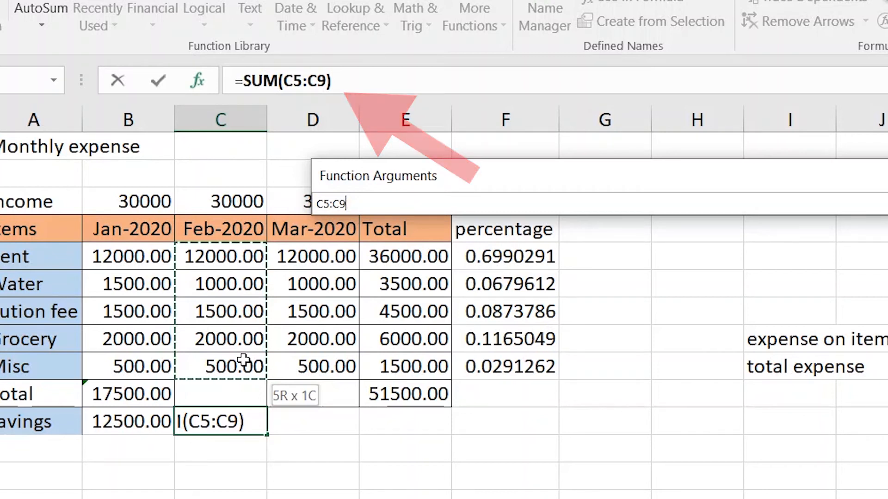
{"action": "left_click_drag", "start_coordinate": [243, 359], "coordinate": [243, 359]}
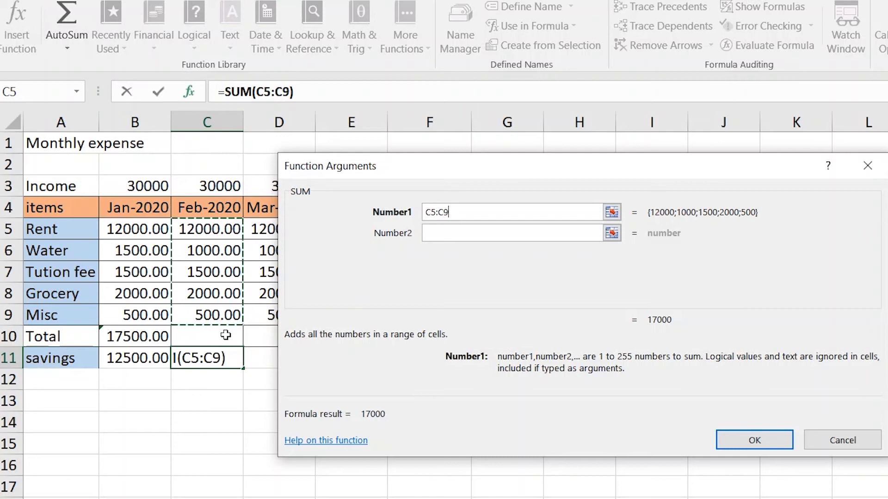
{"action": "left_click", "coordinate": [769, 446]}
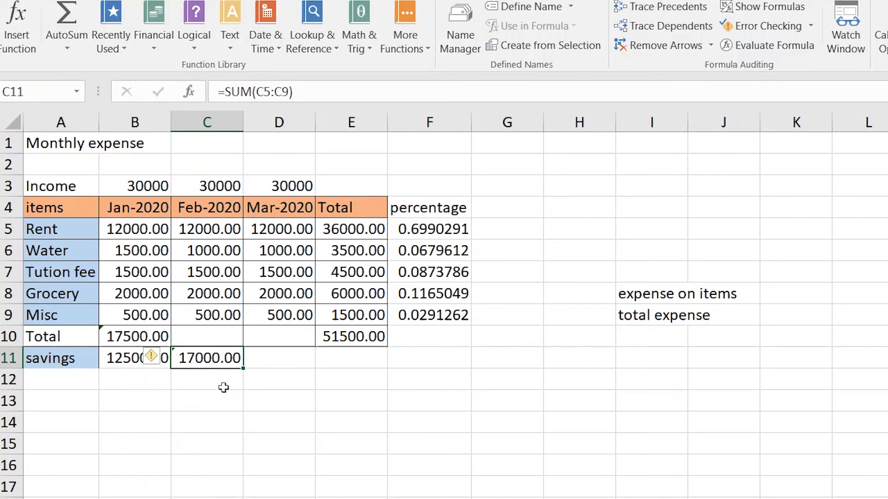
Step: Review the SUM formula in C11 and undo its insertion
{"action": "double_click", "coordinate": [214, 358]}
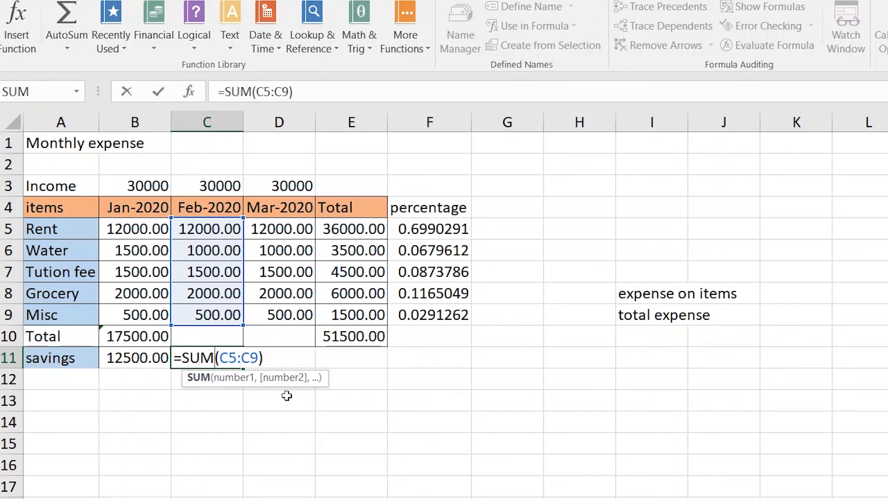
{"action": "key", "text": "ctrl+Return"}
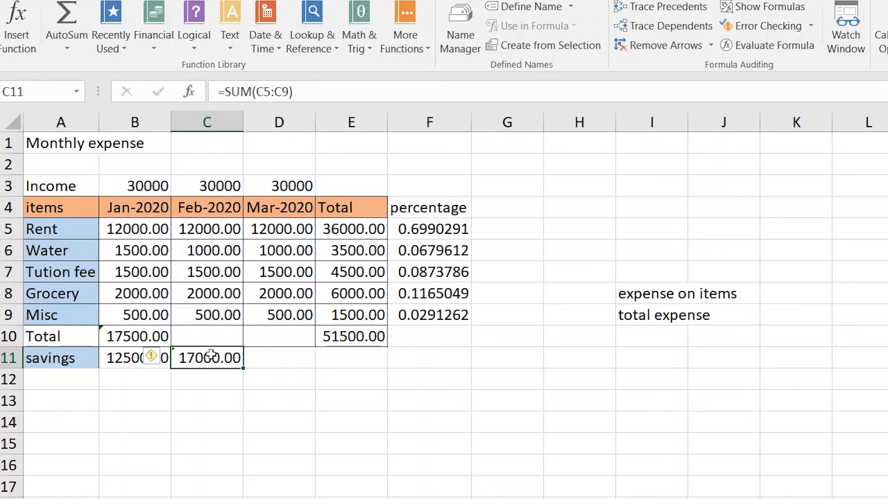
{"action": "key", "text": "ctrl+z"}
Step: Fill the January SUM formula from B10 across to C10 and check the copied February formula
{"action": "left_click", "coordinate": [222, 337]}
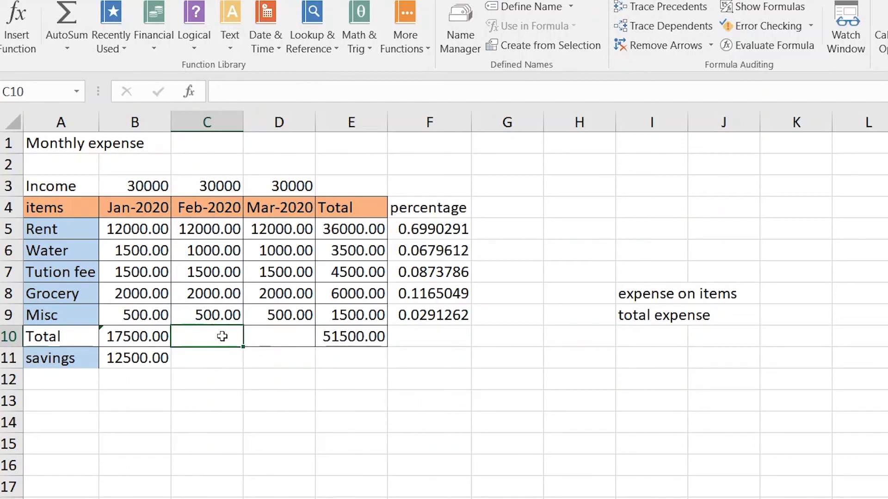
{"action": "left_click", "coordinate": [138, 336]}
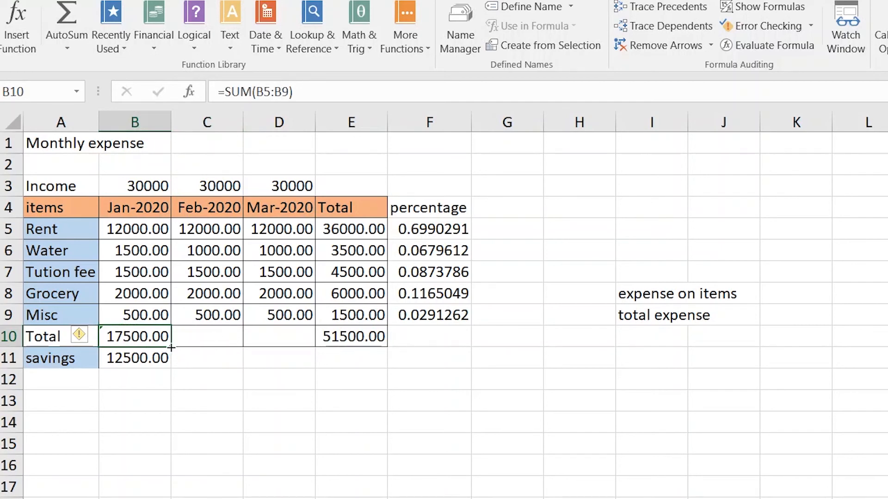
{"action": "left_click_drag", "start_coordinate": [186, 348], "coordinate": [227, 353]}
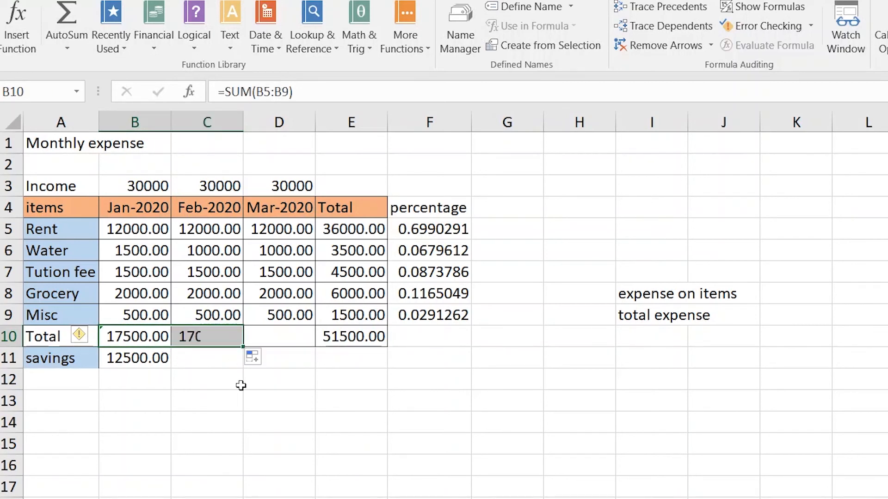
{"action": "left_click", "coordinate": [227, 361]}
{"action": "left_click", "coordinate": [215, 340]}
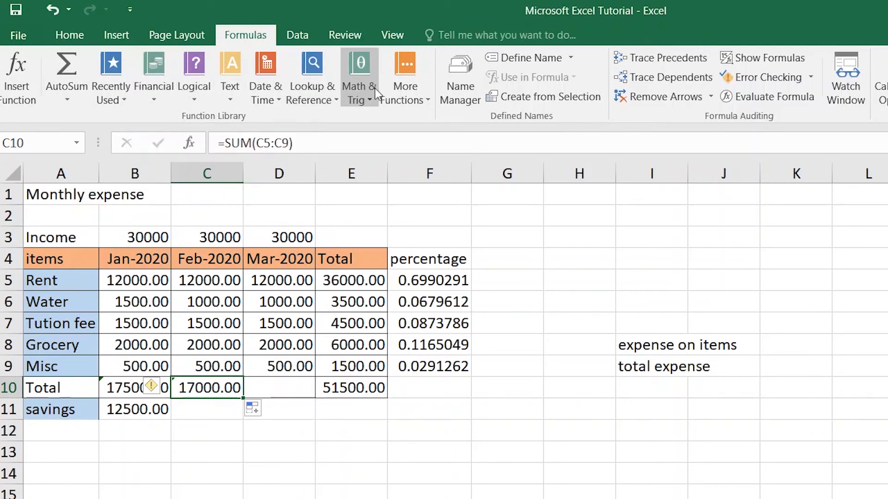
Step: Examine the functions offered in the Financial, Logical, Text and Date & Time categories
{"action": "left_click", "coordinate": [157, 95]}
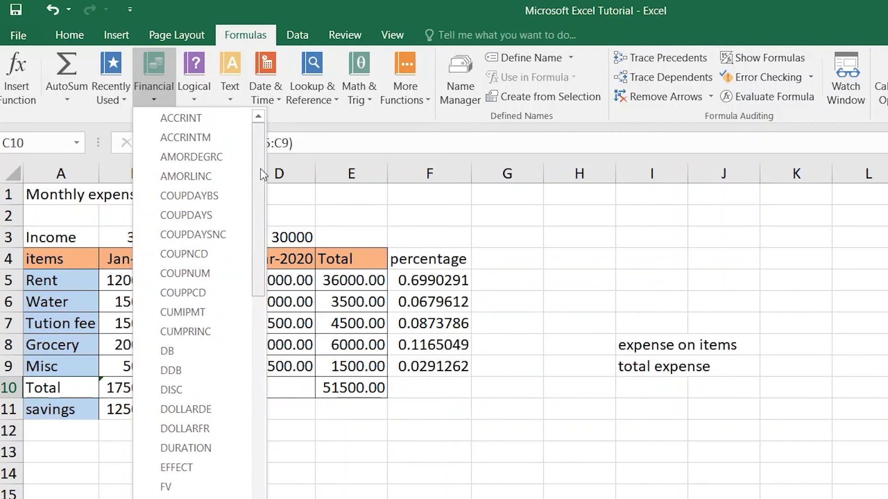
{"action": "scroll", "coordinate": [260, 169], "scroll_direction": "down", "scroll_amount": 6}
{"action": "scroll", "coordinate": [238, 162], "scroll_direction": "up", "scroll_amount": 4}
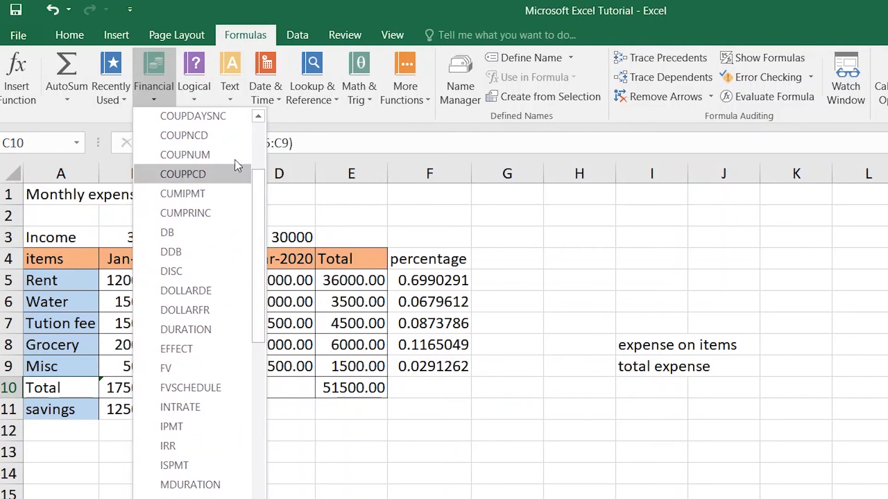
{"action": "left_click", "coordinate": [202, 99]}
{"action": "left_click", "coordinate": [235, 98]}
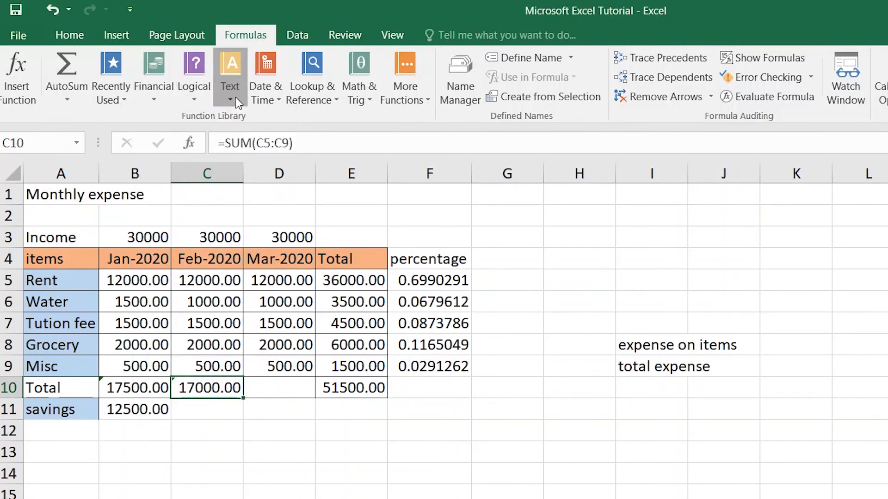
{"action": "left_click", "coordinate": [272, 94]}
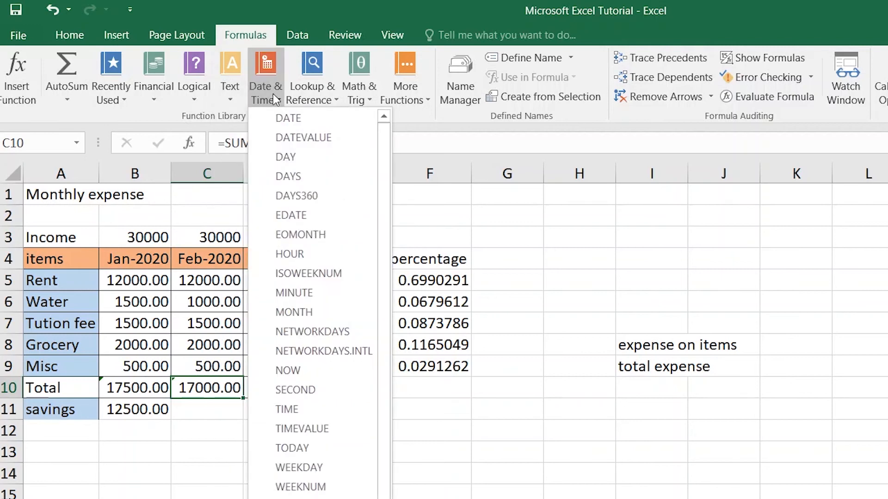
{"action": "left_click", "coordinate": [487, 203]}
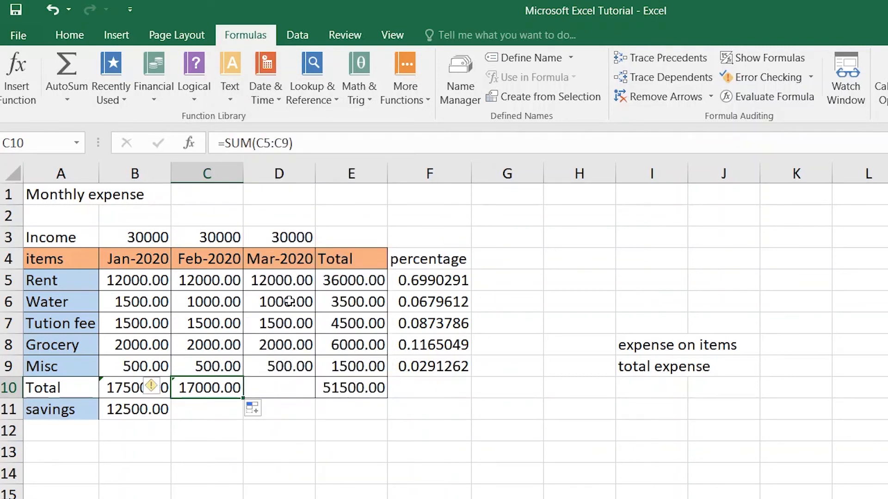
Step: Search the Insert Function list for "sum" and choose the SUM function for the March total cell D10
{"action": "left_click", "coordinate": [274, 390]}
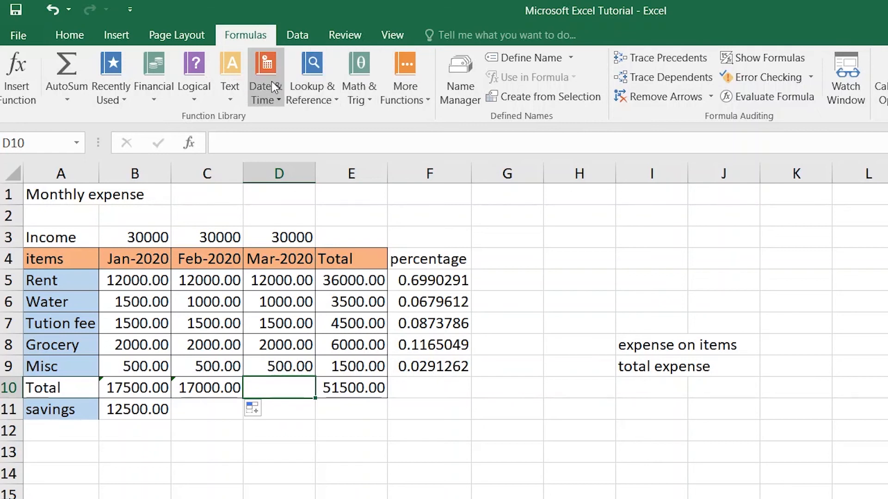
{"action": "left_click", "coordinate": [17, 70]}
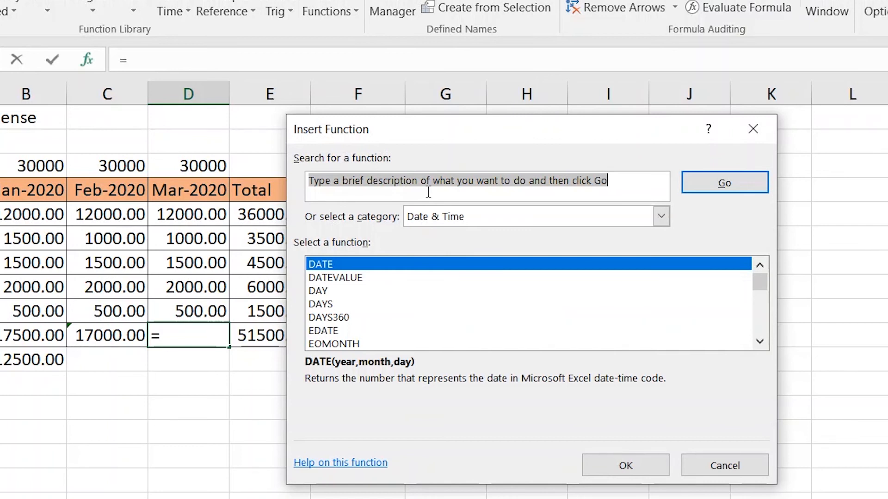
{"action": "type", "text": "sum"}
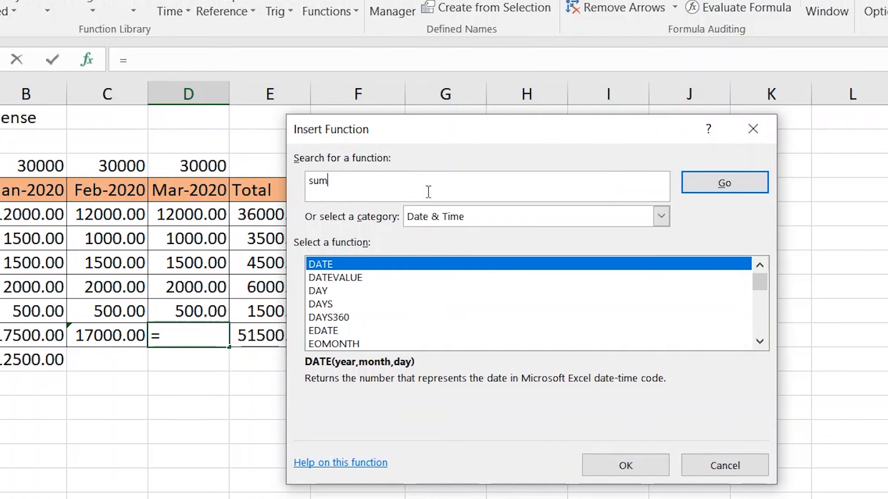
{"action": "left_click", "coordinate": [724, 191]}
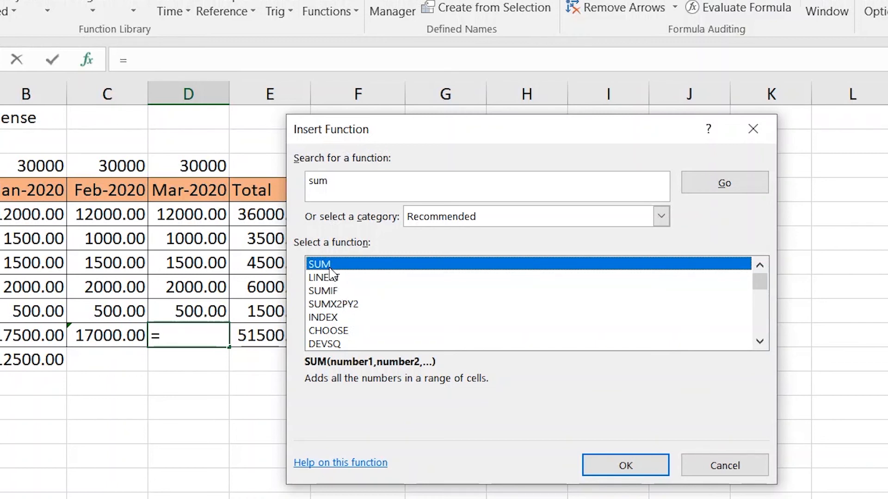
{"action": "left_click", "coordinate": [625, 464]}
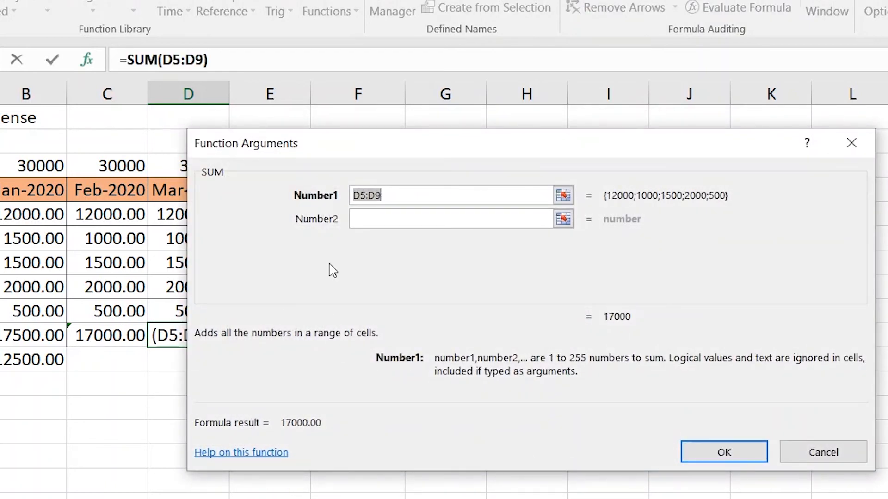
Step: Select the March expenses D5:D9 as SUM's first argument and insert the formula
{"action": "left_click_drag", "start_coordinate": [350, 155], "coordinate": [550, 154]}
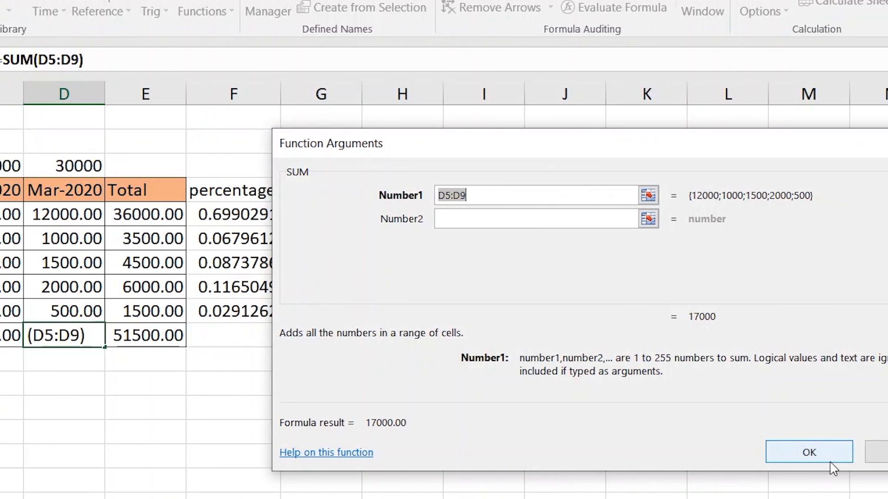
{"action": "left_click_drag", "start_coordinate": [78, 214], "coordinate": [83, 306]}
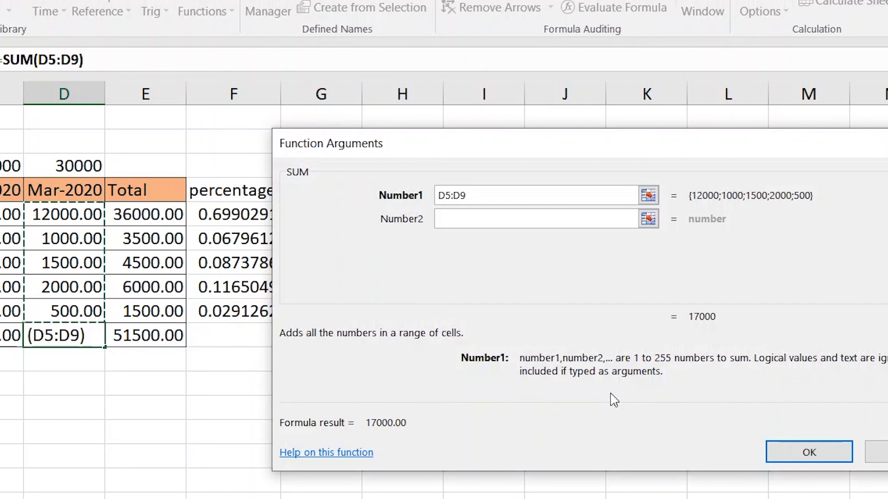
{"action": "left_click", "coordinate": [811, 452]}
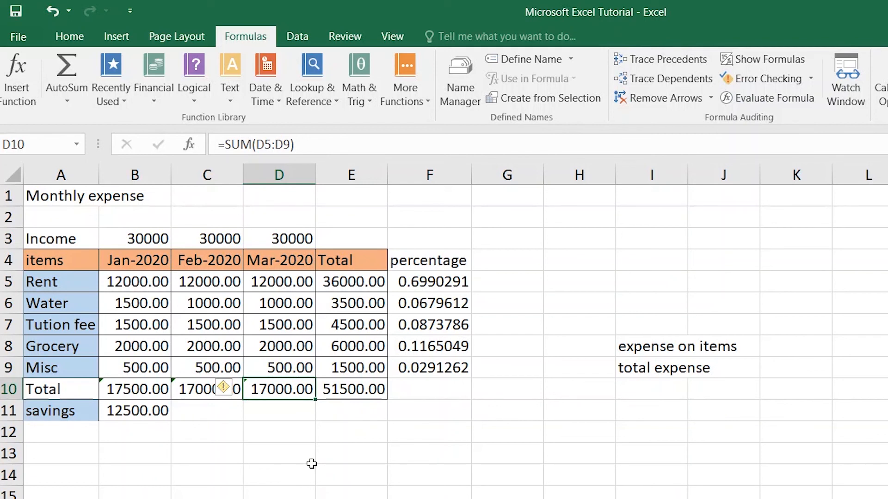
Step: Compare the SUM formula in C10 with the manual addition formula in the Rent total E5, leaving both unedited
{"action": "double_click", "coordinate": [209, 393]}
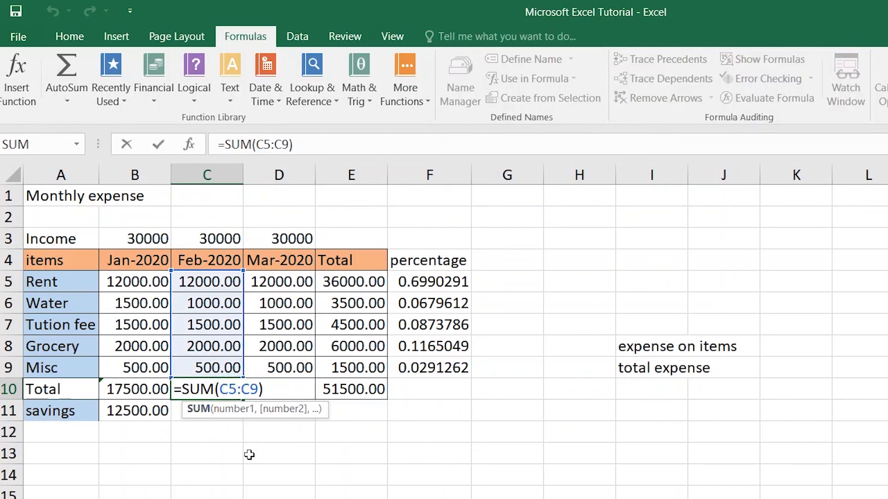
{"action": "left_click", "coordinate": [375, 282]}
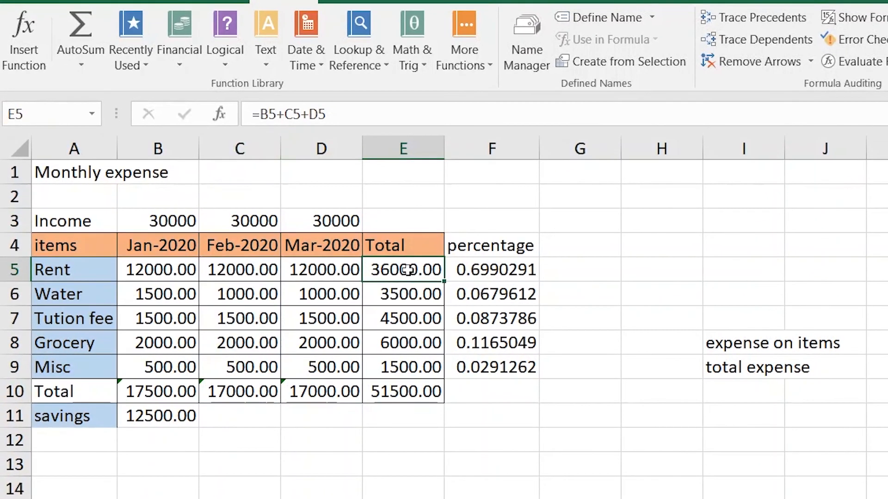
{"action": "double_click", "coordinate": [406, 270]}
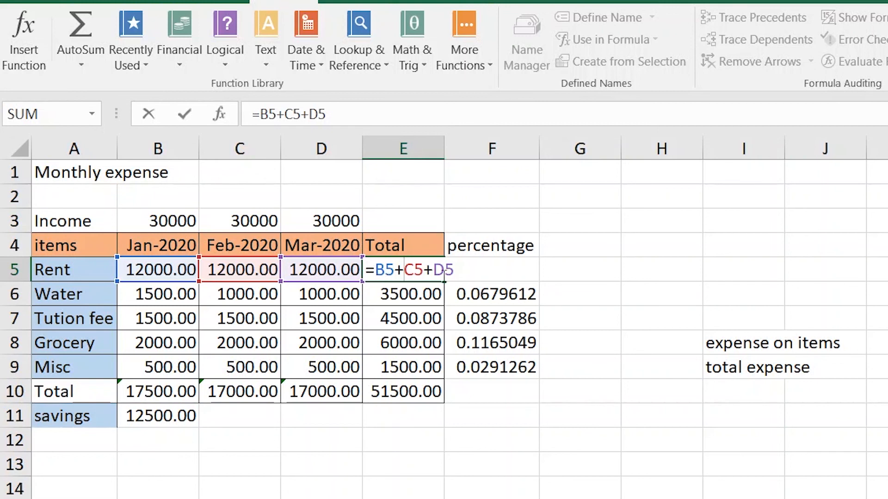
{"action": "left_click", "coordinate": [257, 391]}
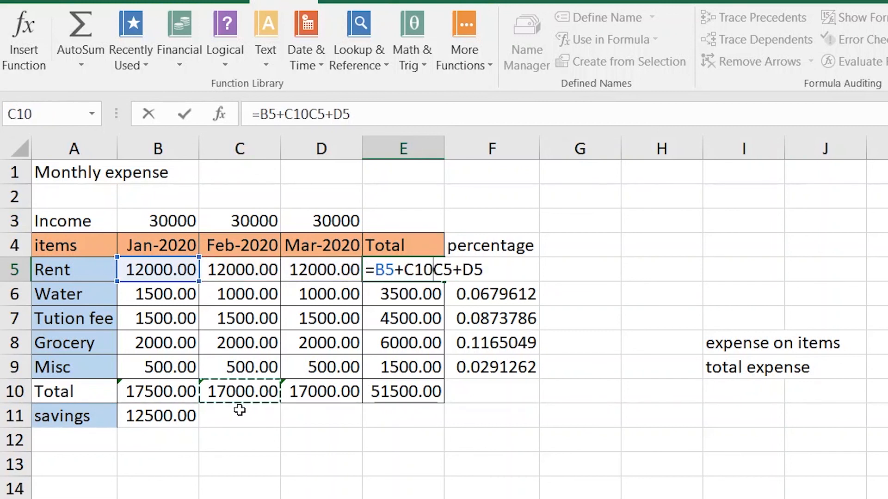
{"action": "key", "text": "Escape"}
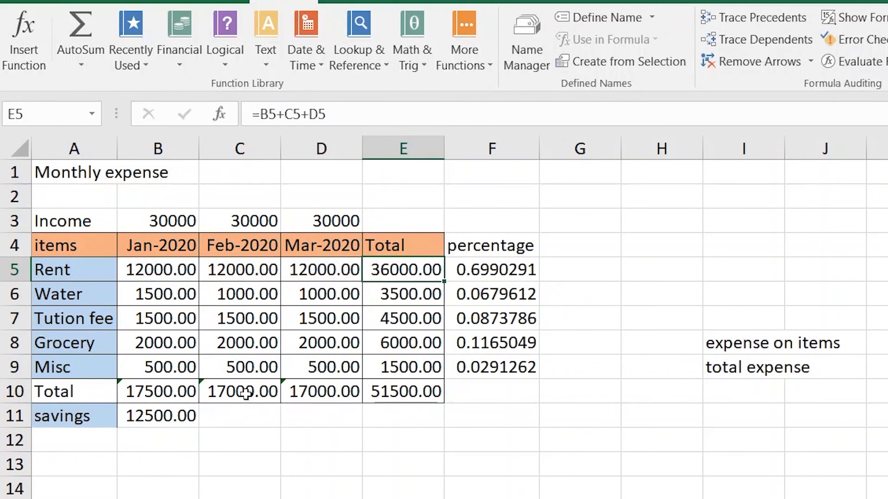
{"action": "double_click", "coordinate": [245, 393]}
{"action": "key", "text": "Escape"}
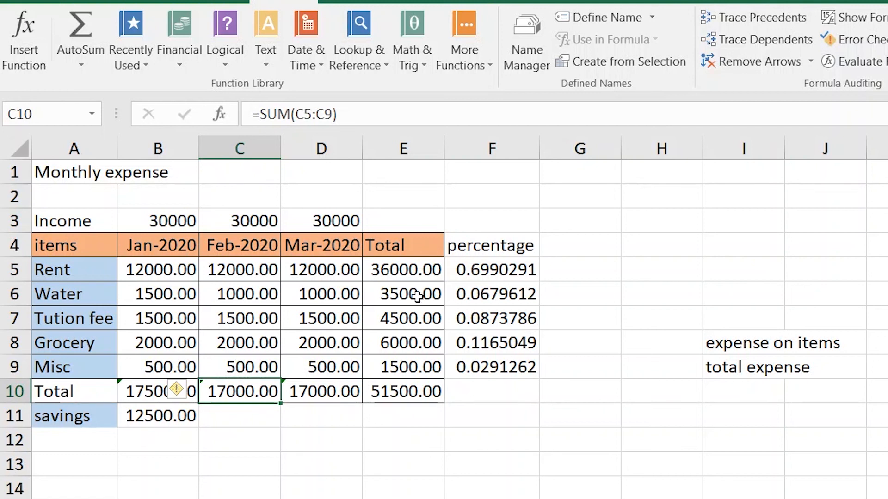
{"action": "left_click", "coordinate": [418, 278]}
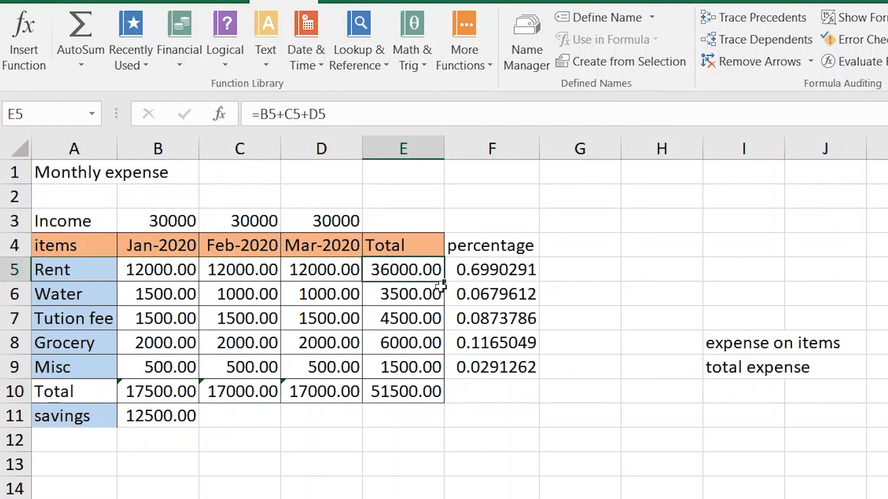